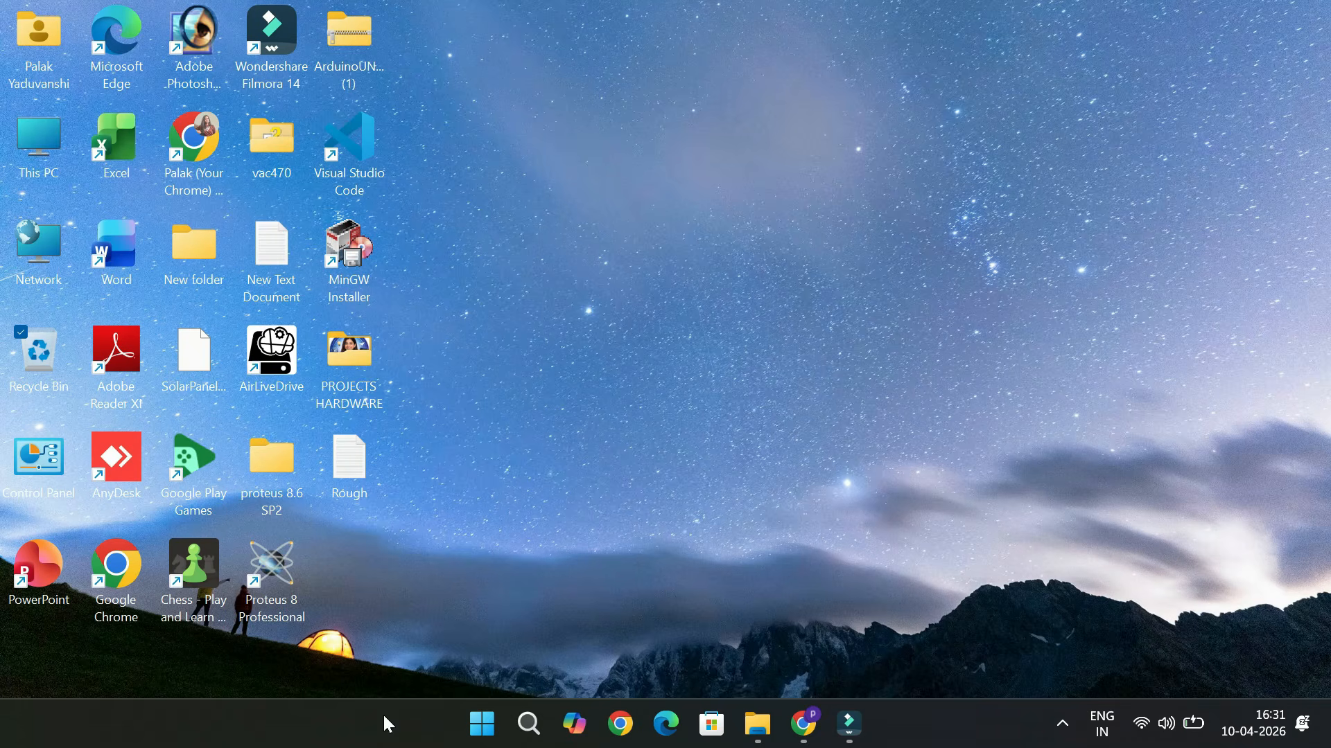
# Step: Open Task Manager maximized and view the CPU readings on its performance page
pyautogui.click(422, 645)
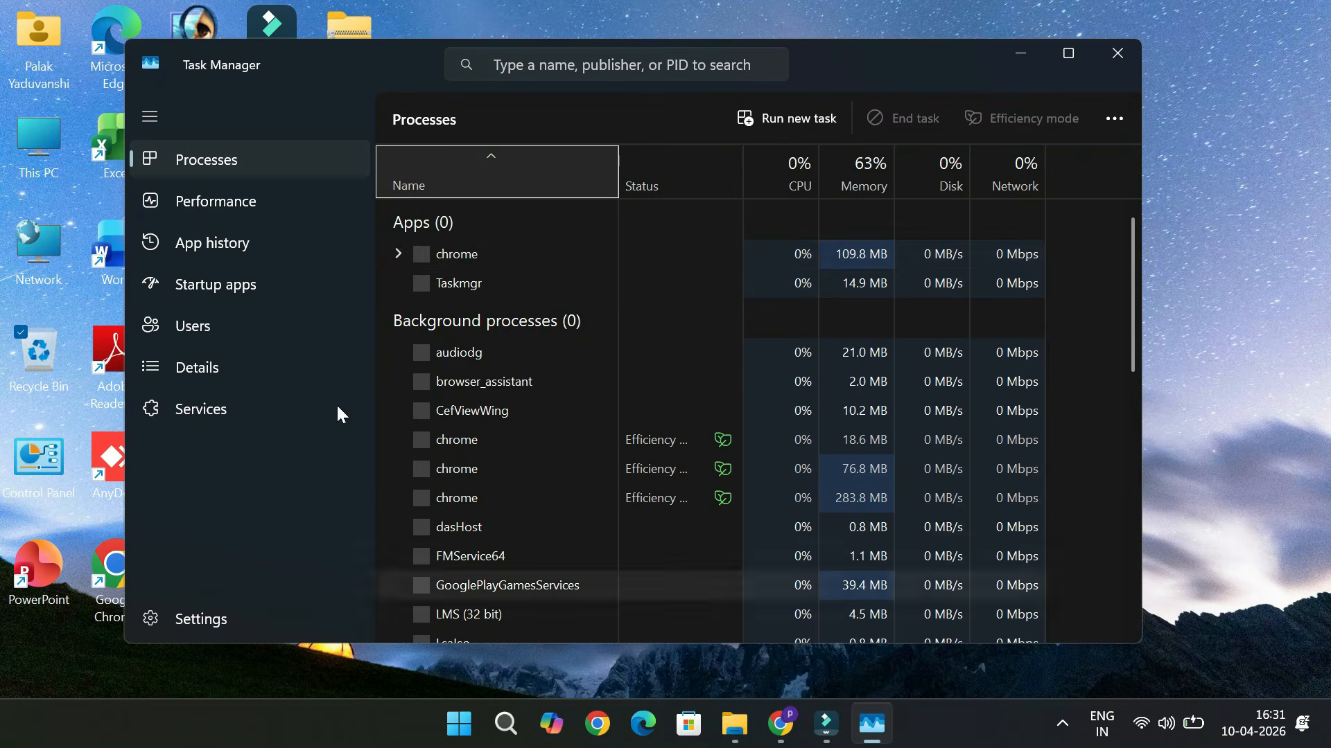
pyautogui.click(185, 196)
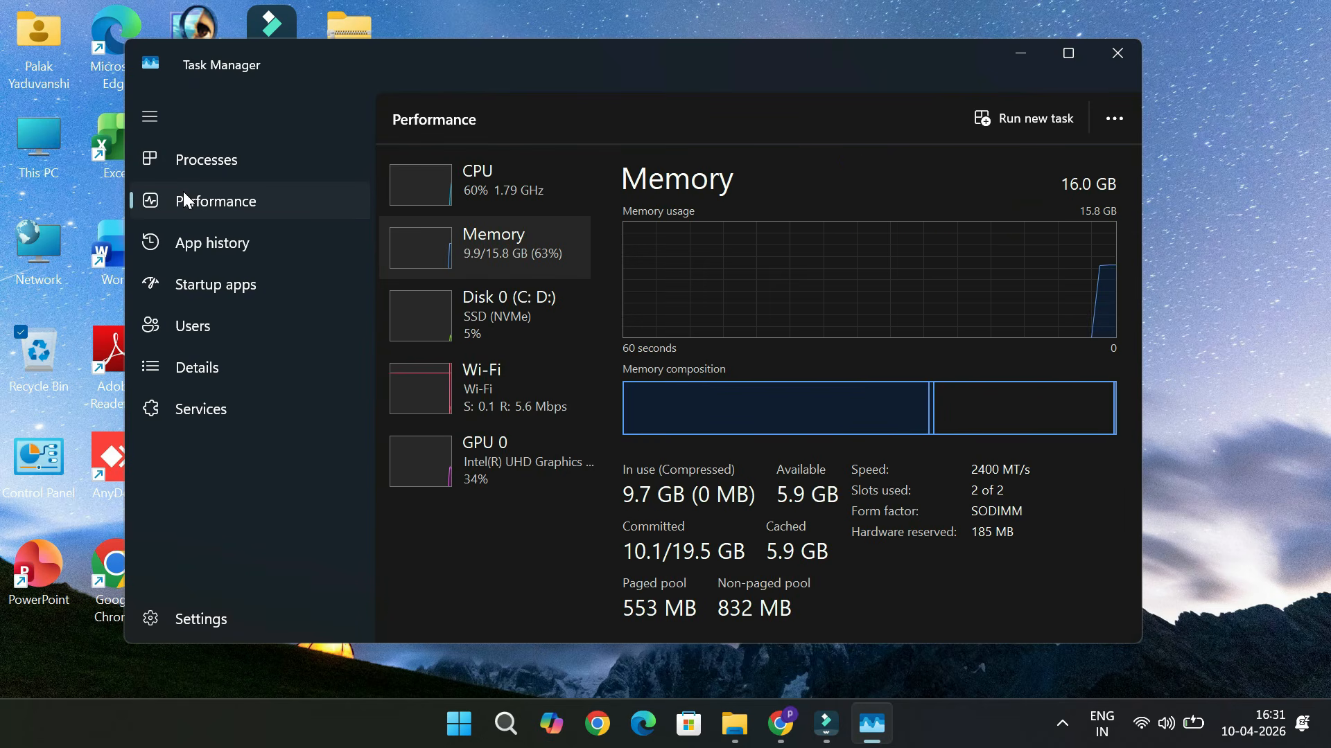
pyautogui.click(1073, 53)
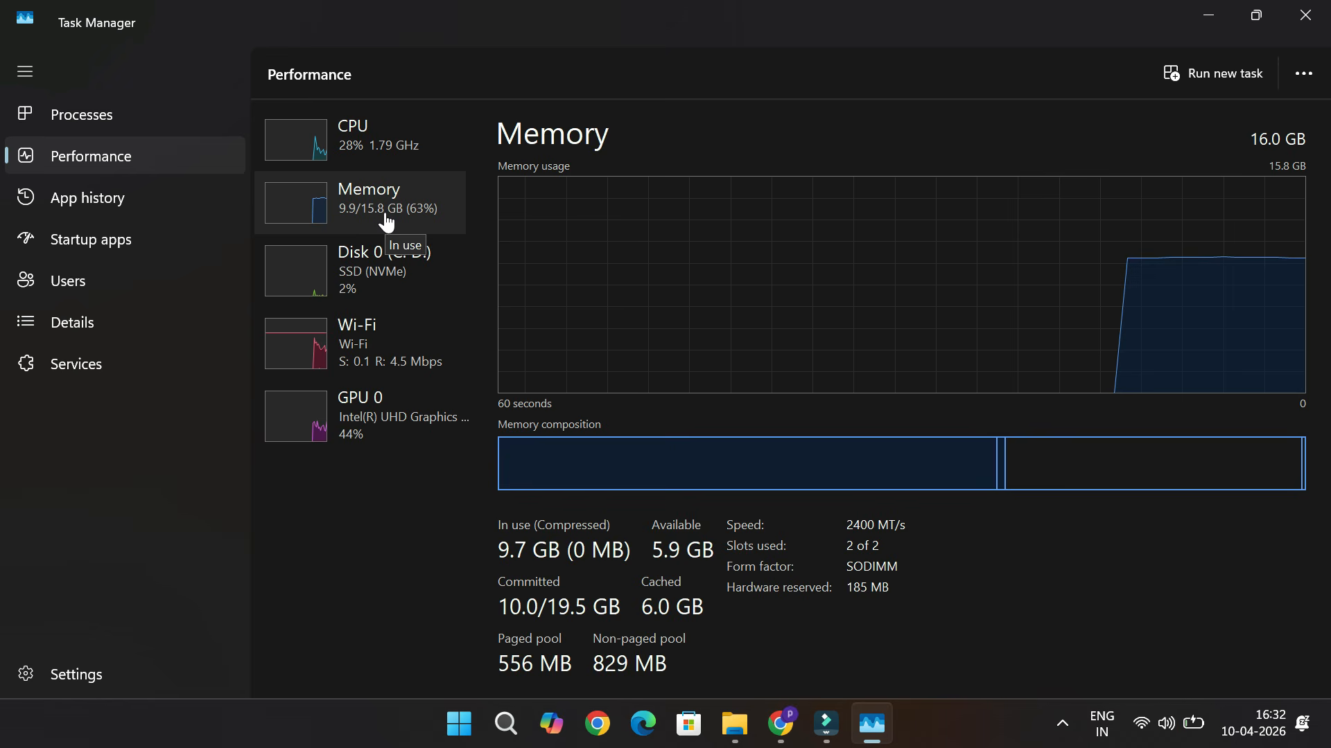
pyautogui.click(385, 153)
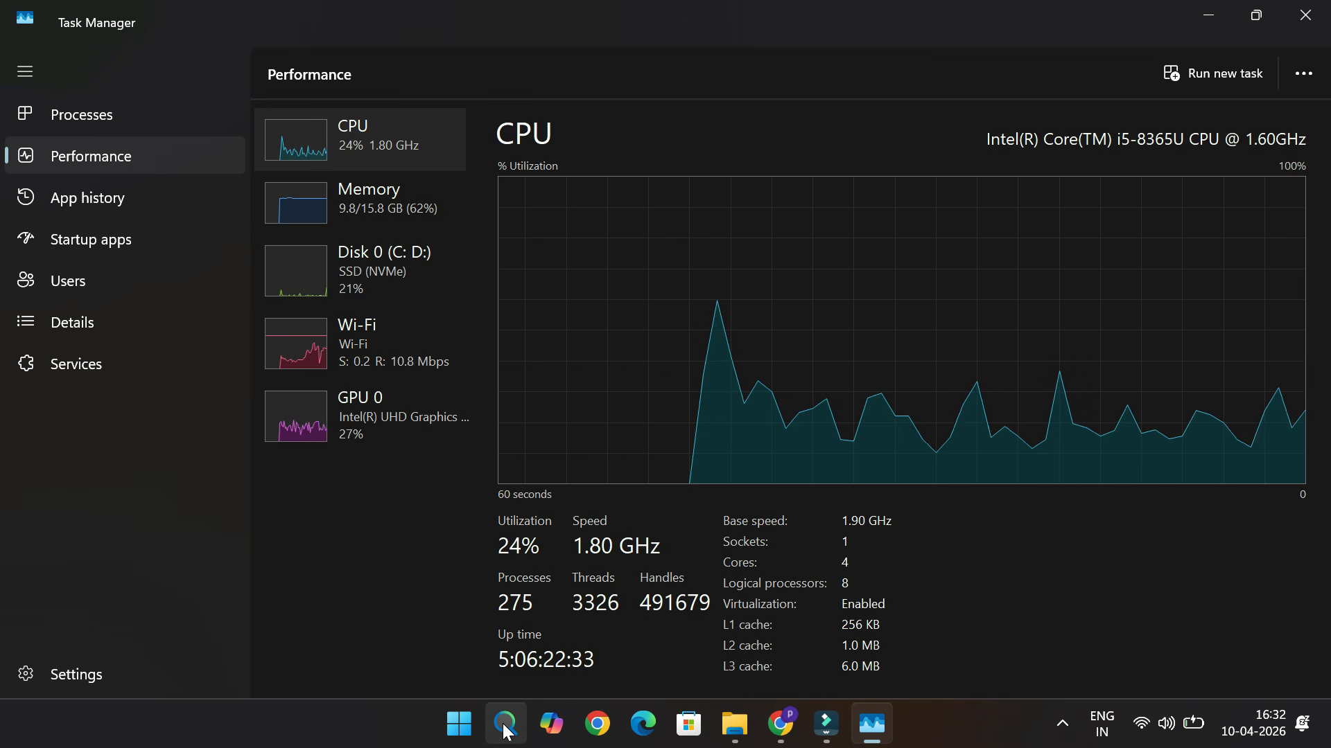
# Step: Run msconfig to open System Configuration
pyautogui.click(1179, 73)
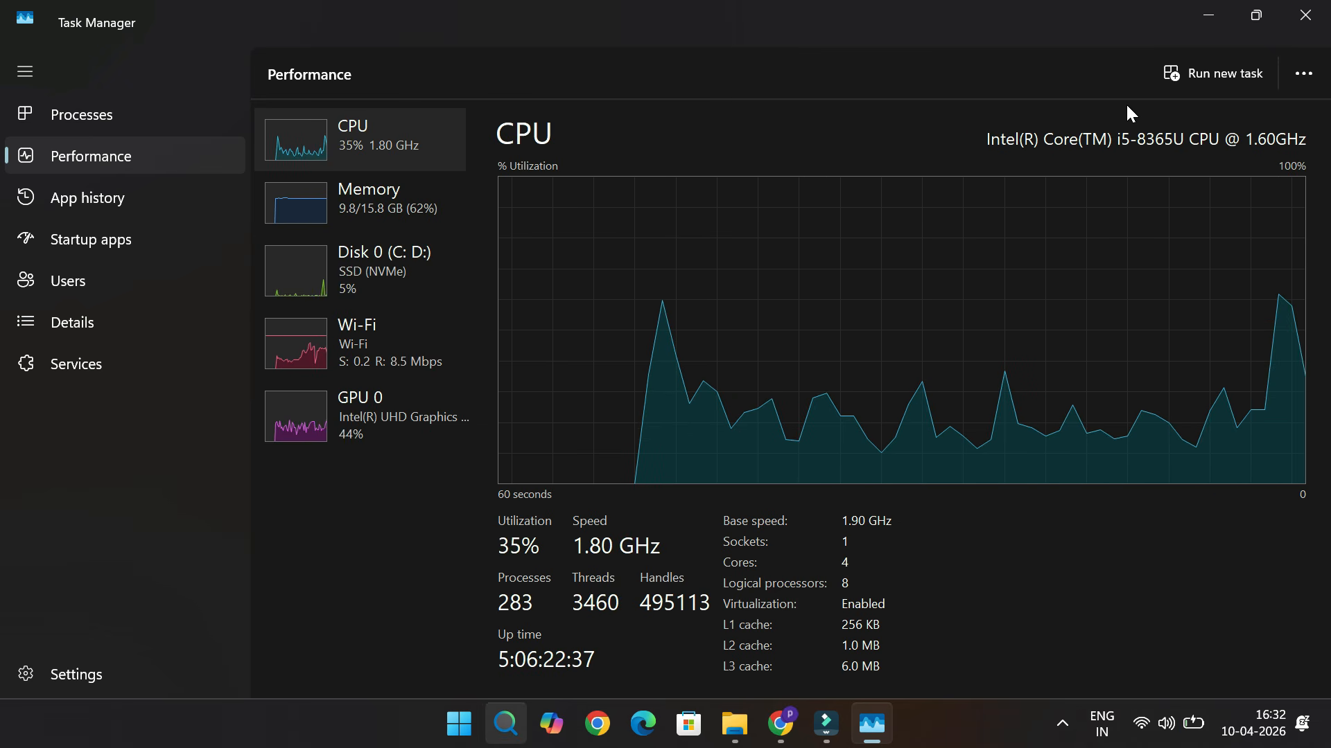
pyautogui.write('ms')
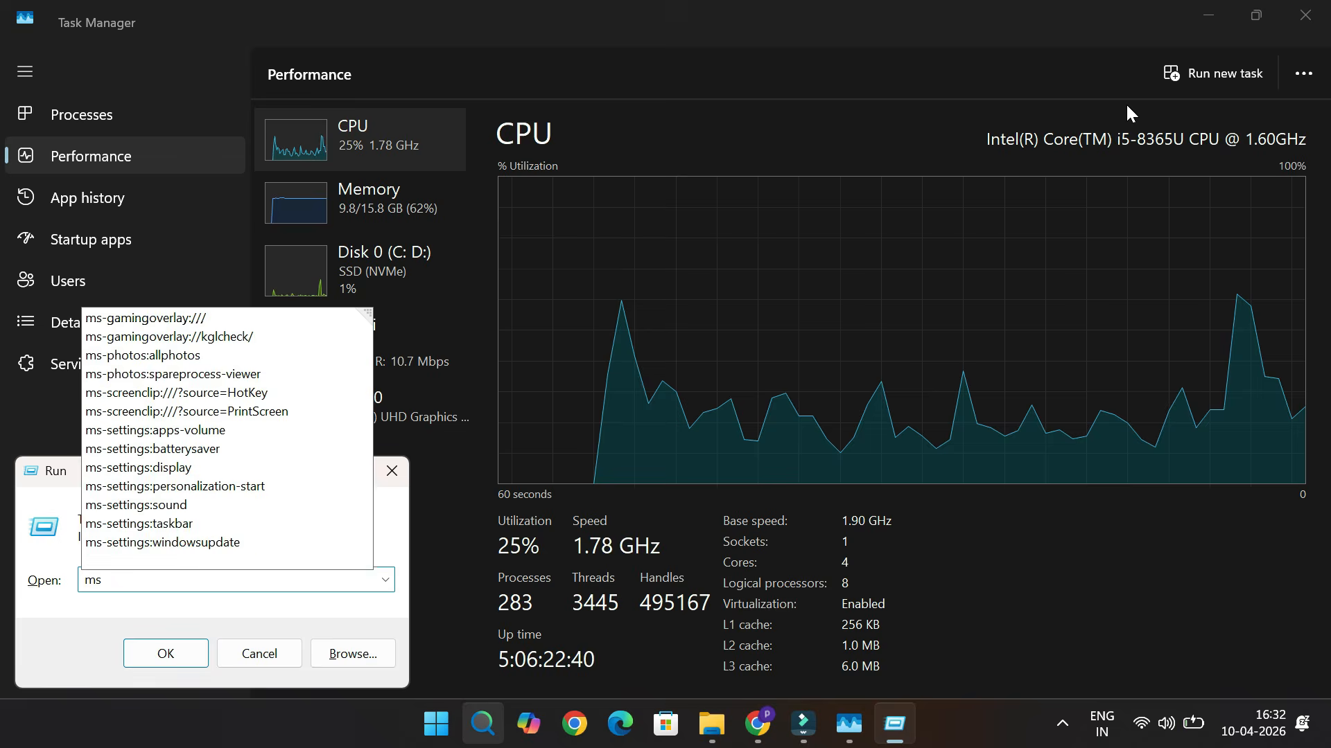
pyautogui.write('config')
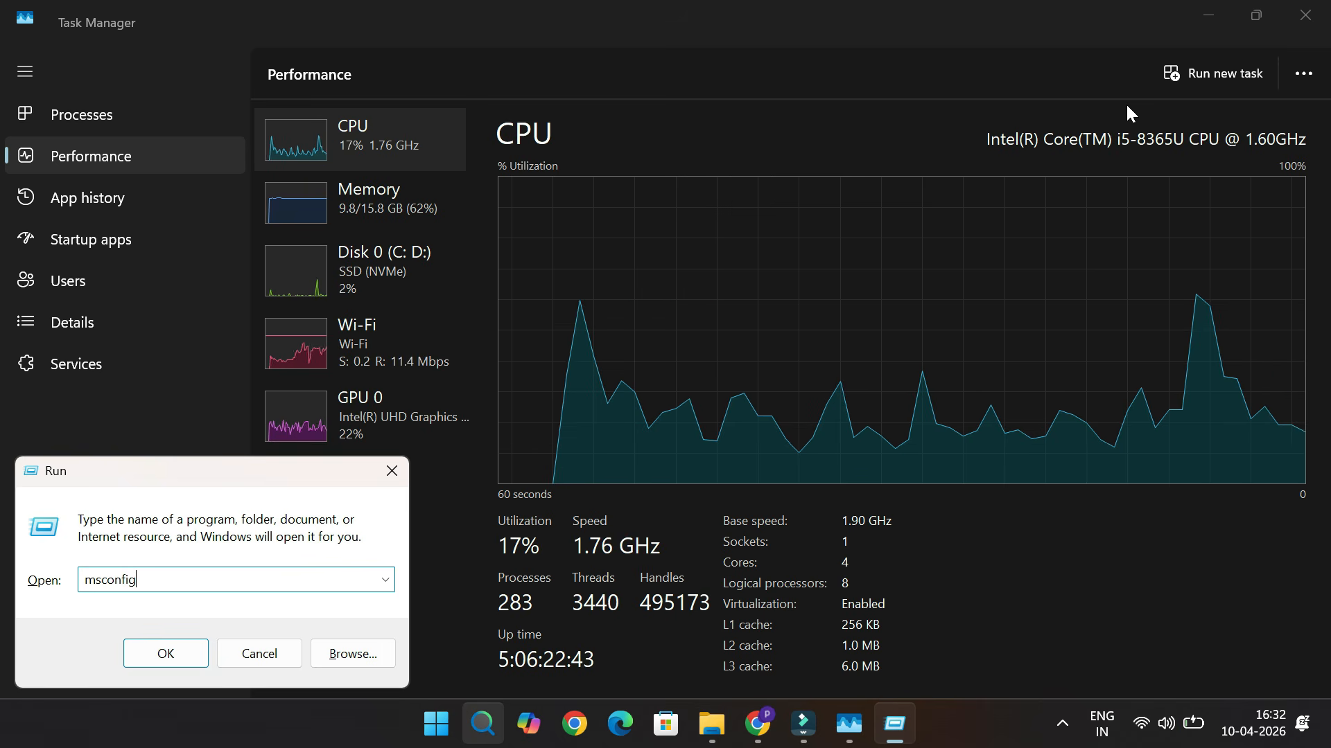
pyautogui.press('Return')
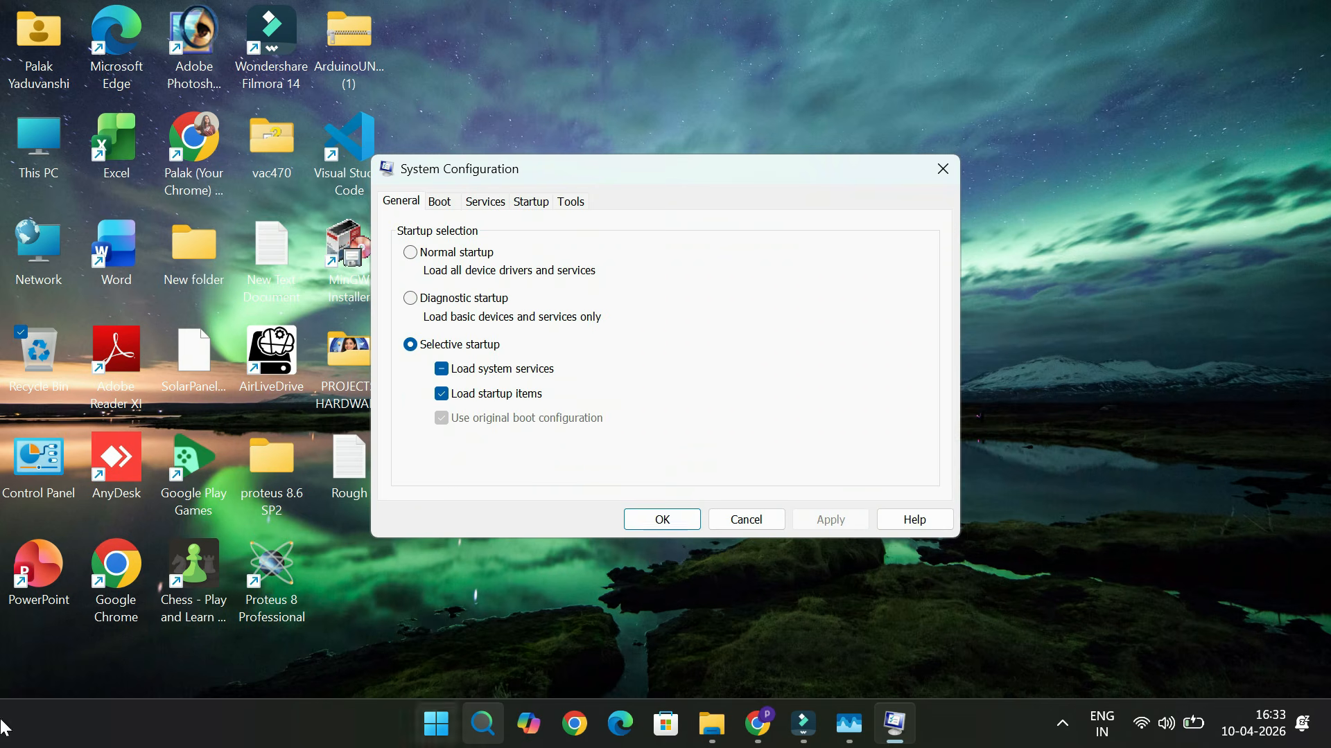
# Step: Hide all Microsoft services in the System Configuration services list and look through the remaining services
pyautogui.click(485, 202)
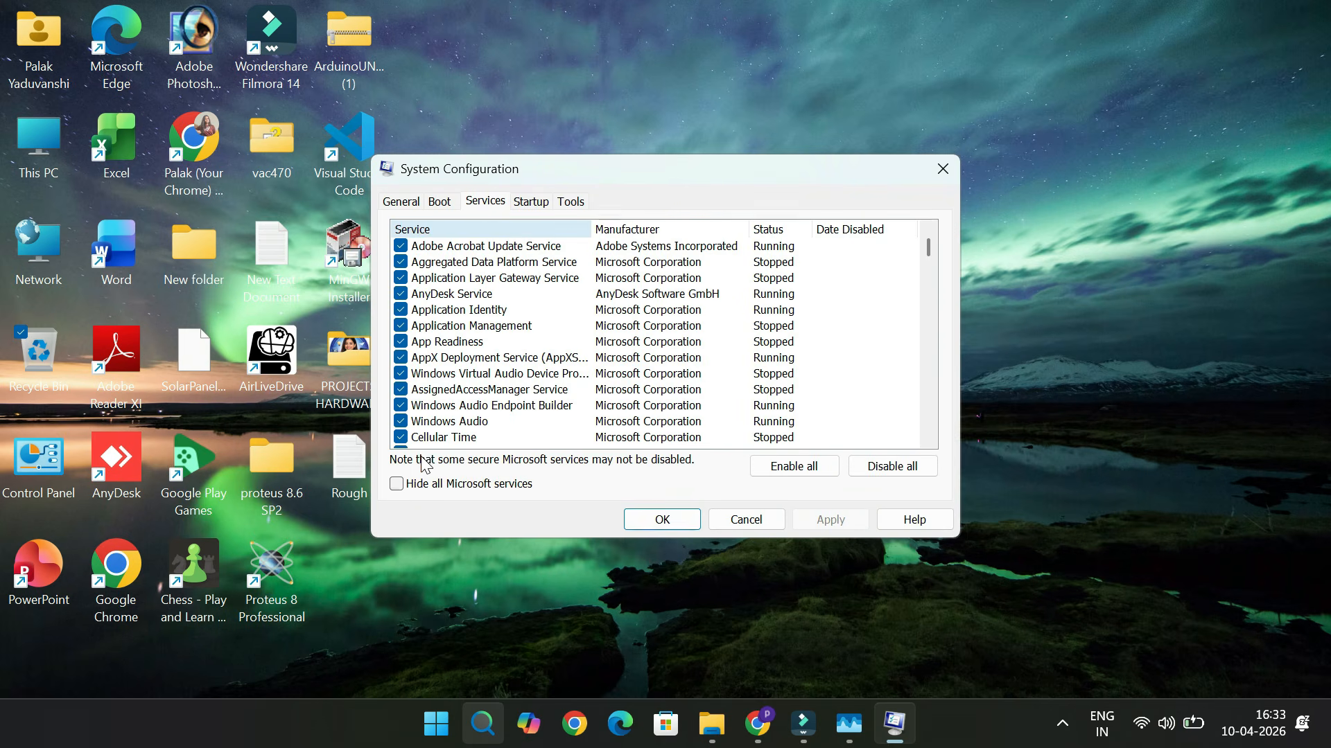
pyautogui.click(397, 484)
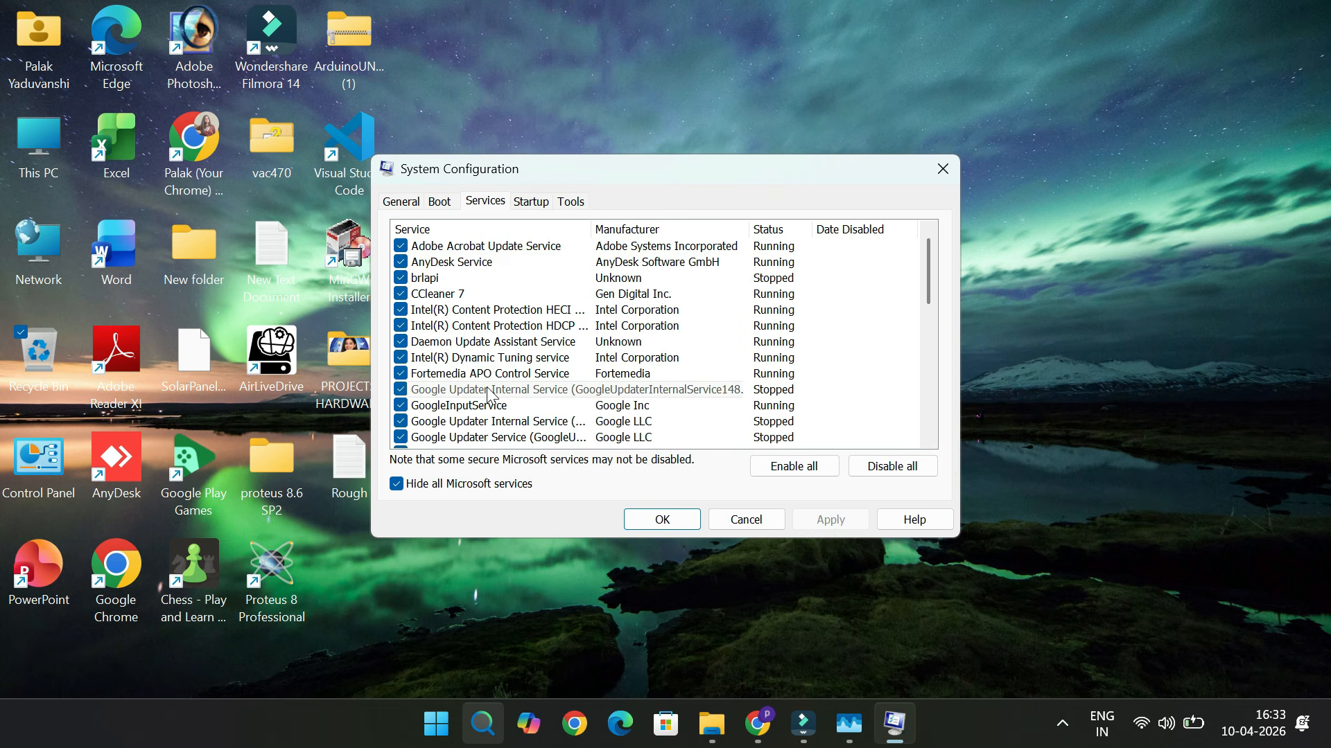
pyautogui.scroll(-1, 488, 394)
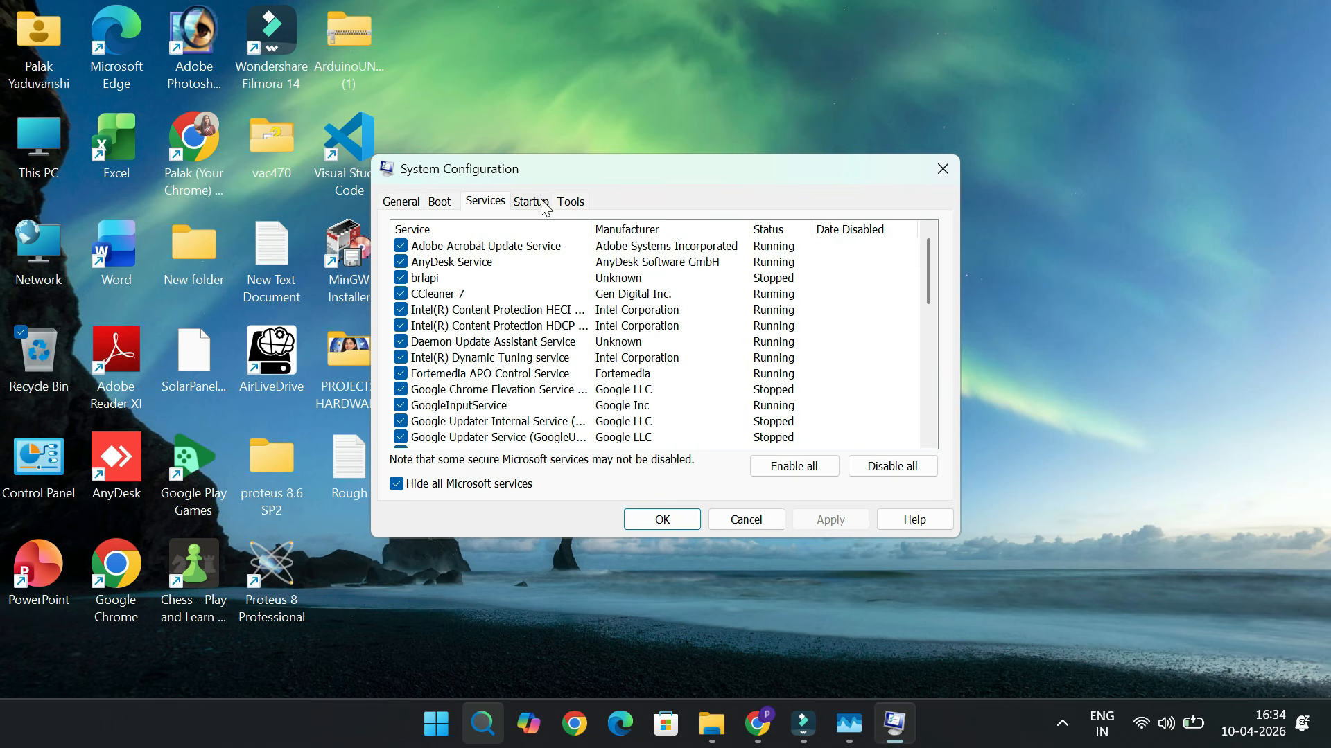
# Step: Open Task Manager's startup apps from System Configuration and look through the whole list for enabled entries
pyautogui.click(541, 202)
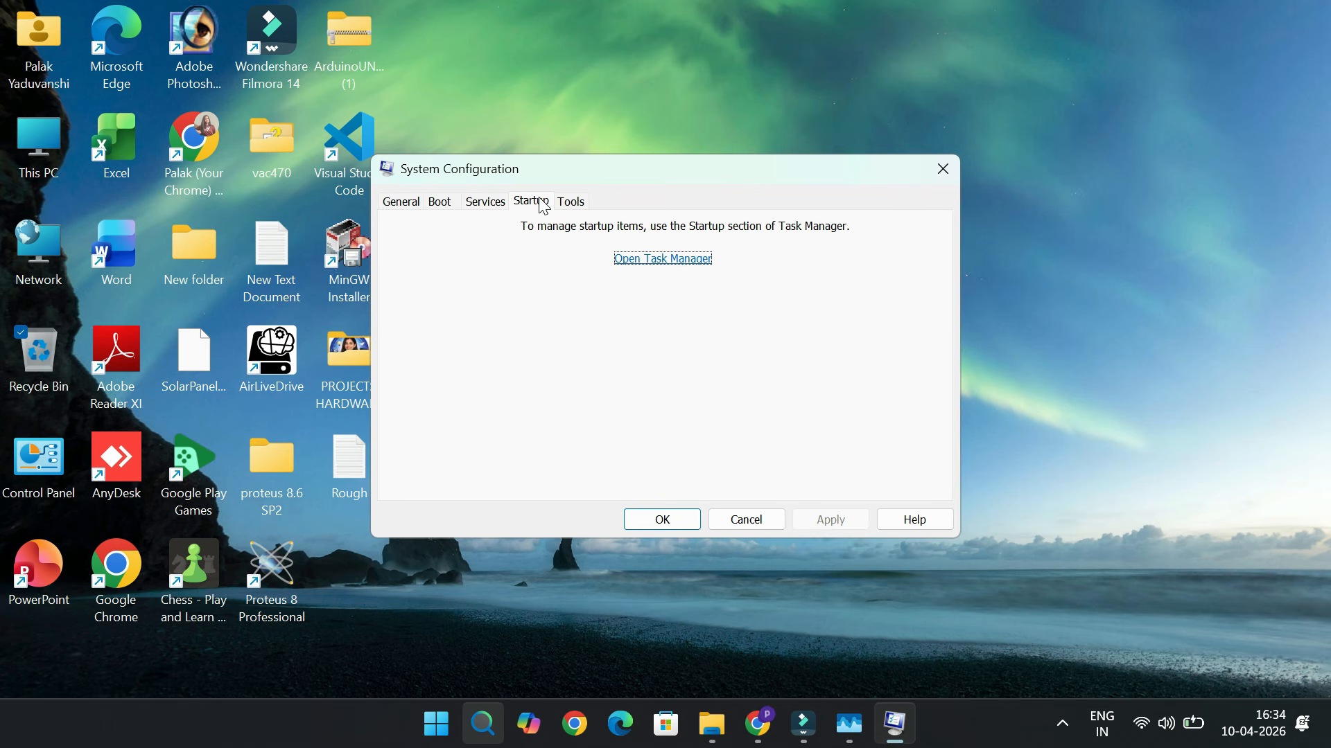
pyautogui.click(634, 261)
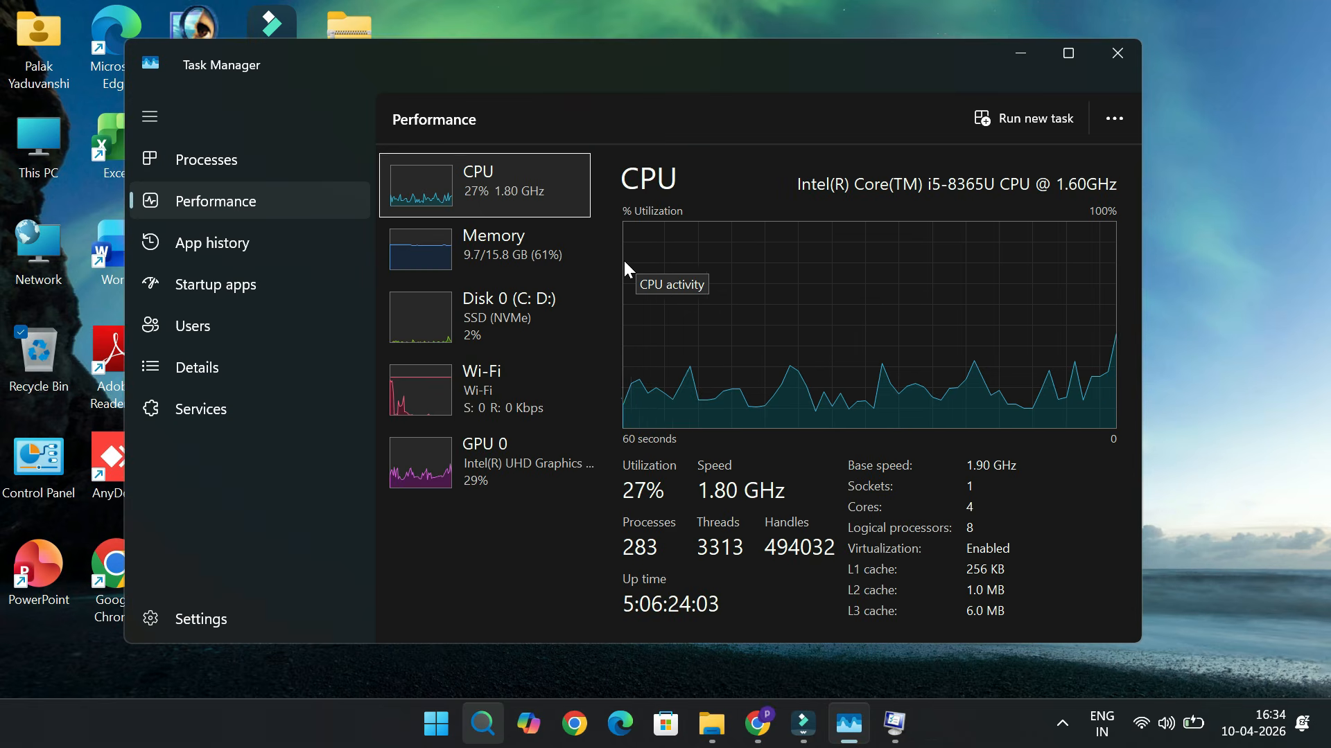
pyautogui.click(240, 288)
pyautogui.scroll(-1, 468, 265)
pyautogui.scroll(-2, 506, 419)
pyautogui.scroll(3, 505, 419)
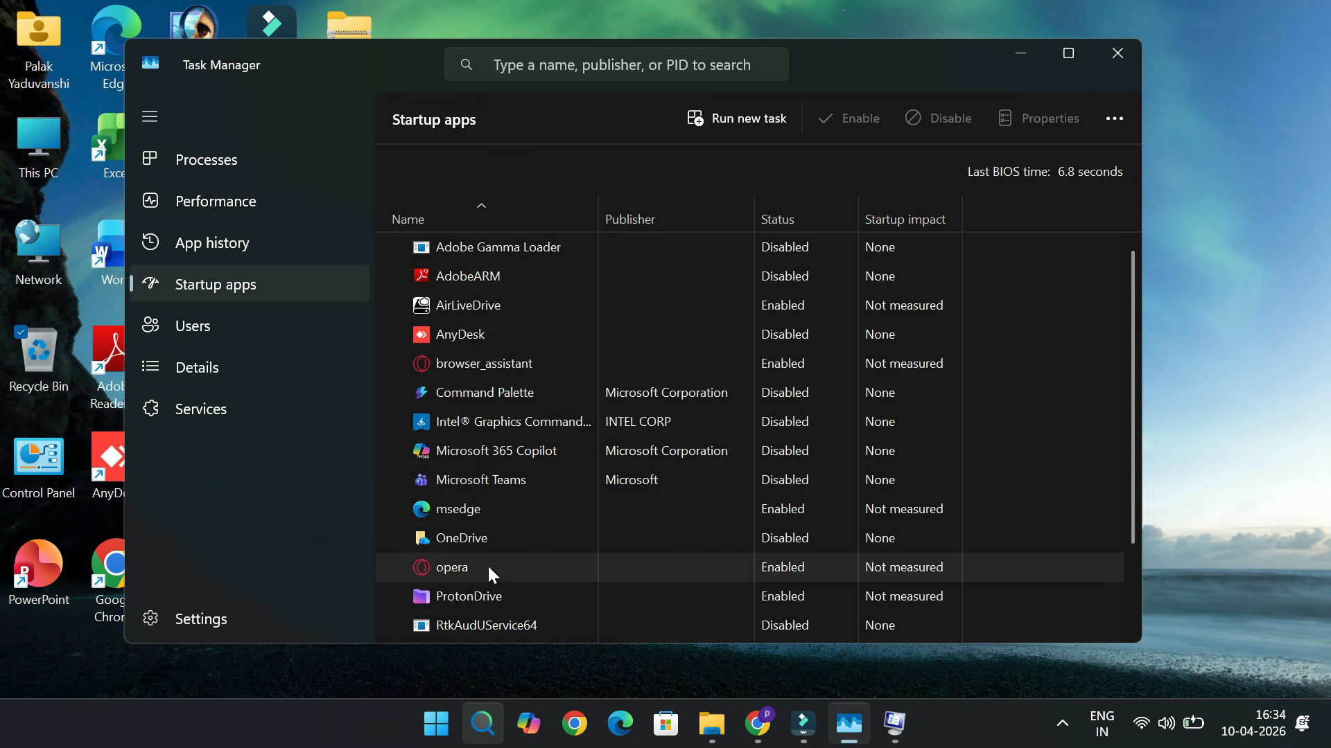
pyautogui.scroll(-1, 492, 606)
pyautogui.scroll(-1, 494, 610)
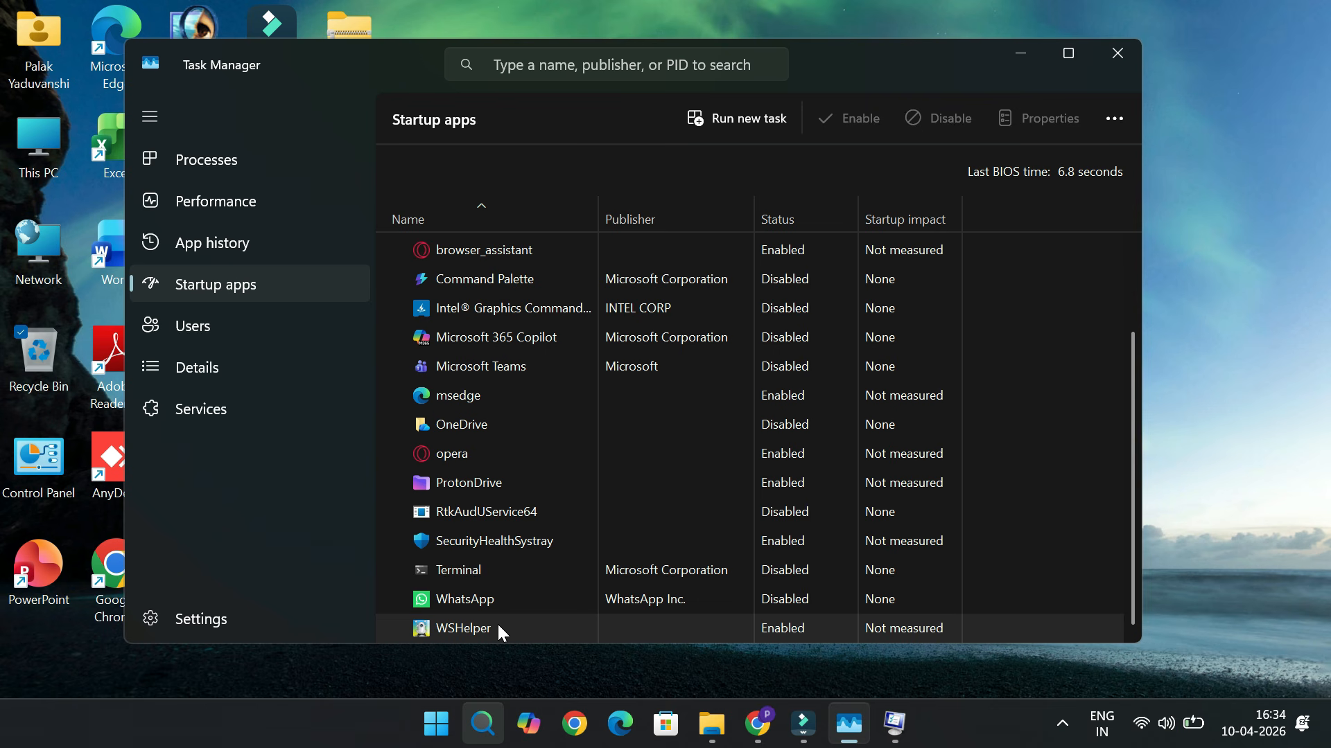
# Step: Disable the WSHelper, opera and ProtonDrive startup apps
pyautogui.click(497, 623)
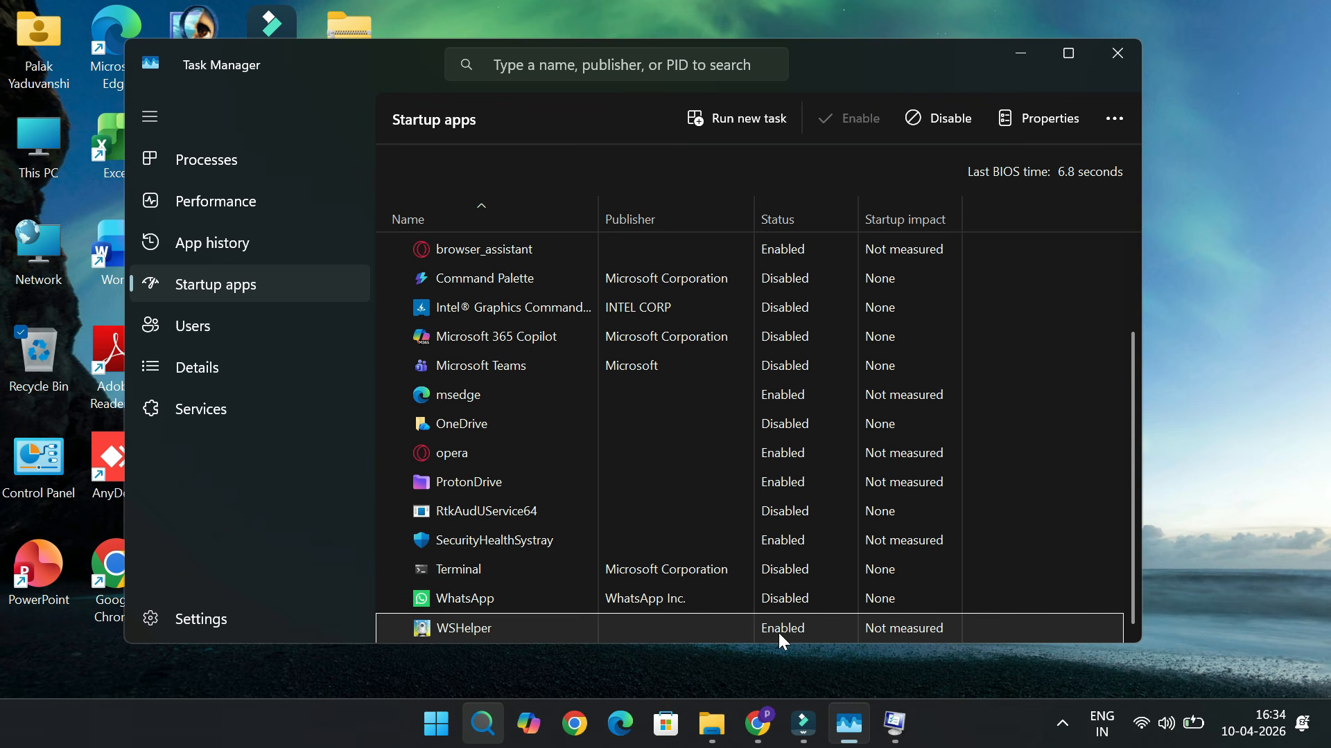
pyautogui.rightClick(779, 632)
pyautogui.click(828, 536)
pyautogui.rightClick(780, 452)
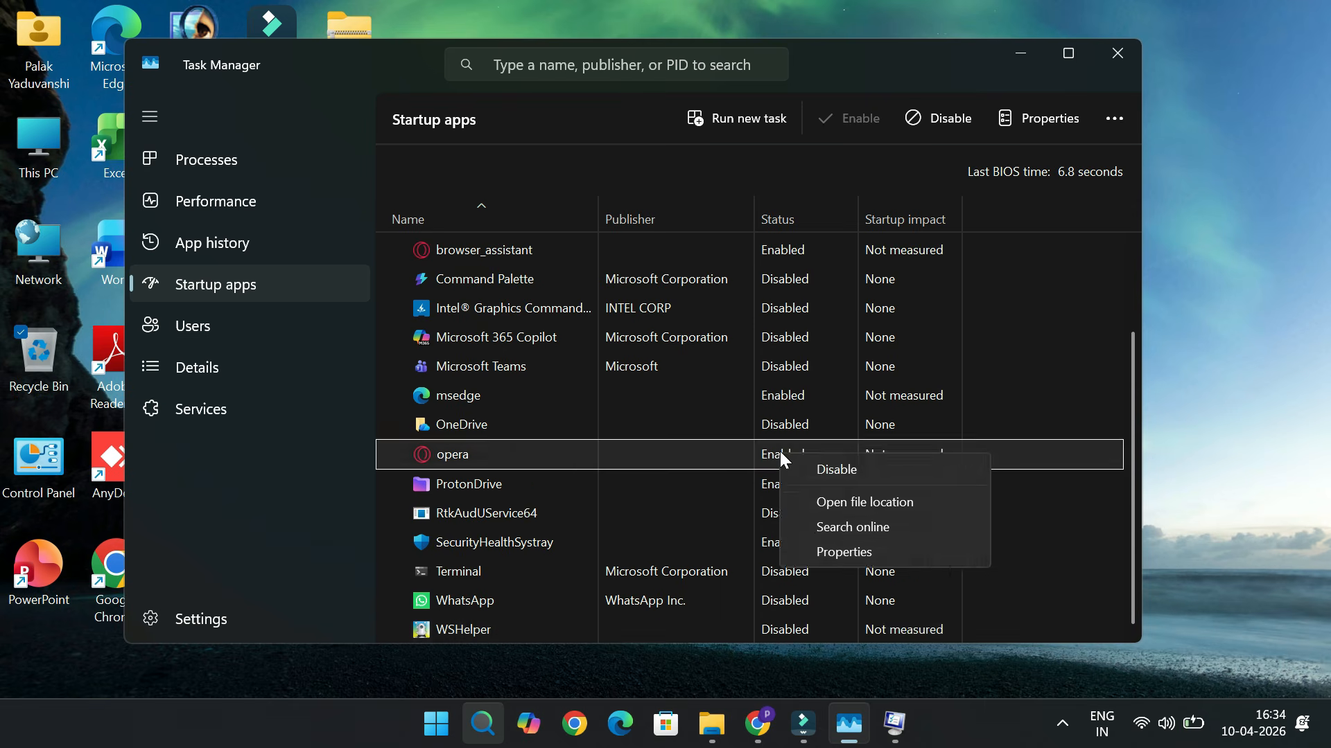
pyautogui.click(822, 470)
pyautogui.rightClick(779, 480)
pyautogui.click(818, 494)
# Step: Disable further enabled startup apps higher up the list
pyautogui.rightClick(773, 283)
pyautogui.click(804, 303)
pyautogui.scroll(1, 792, 318)
pyautogui.rightClick(783, 303)
pyautogui.click(792, 317)
pyautogui.rightClick(782, 275)
pyautogui.click(812, 293)
pyautogui.scroll(2, 812, 293)
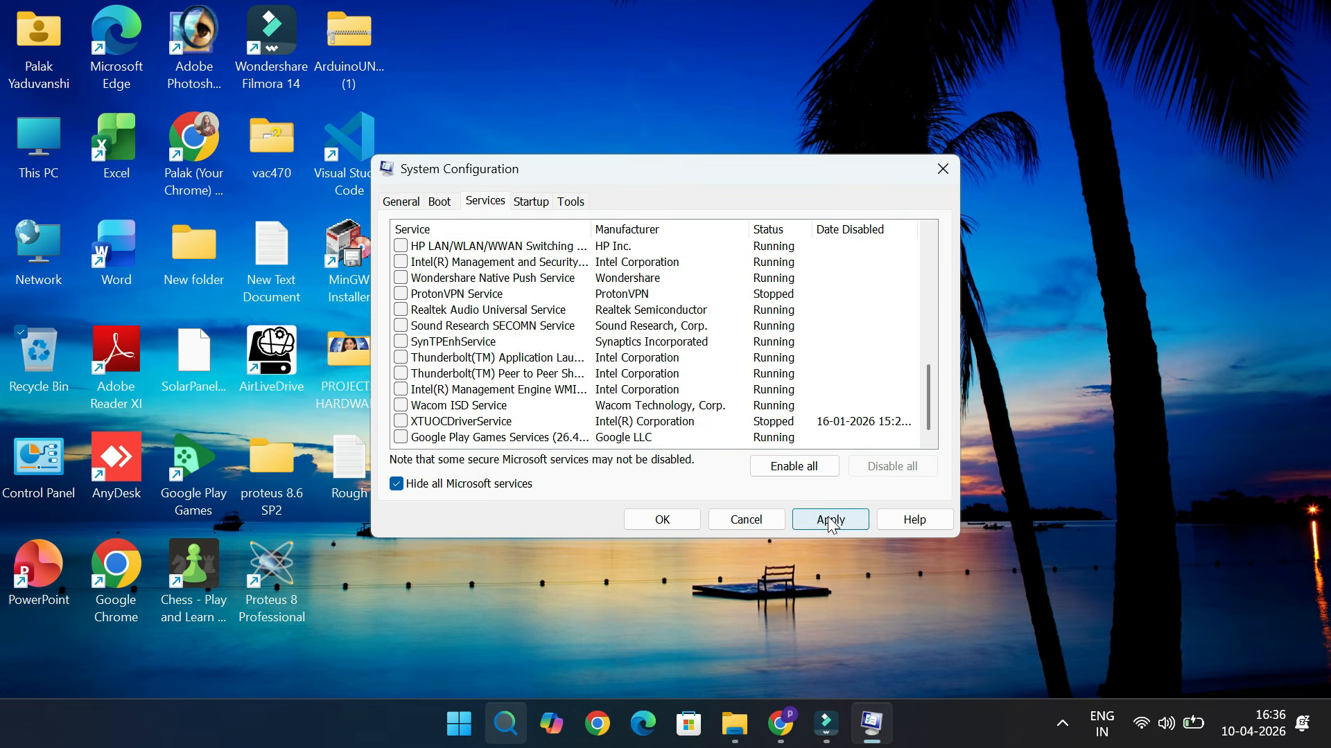
# Step: Apply the disabling of all non-Microsoft services and close System Configuration
pyautogui.click(831, 520)
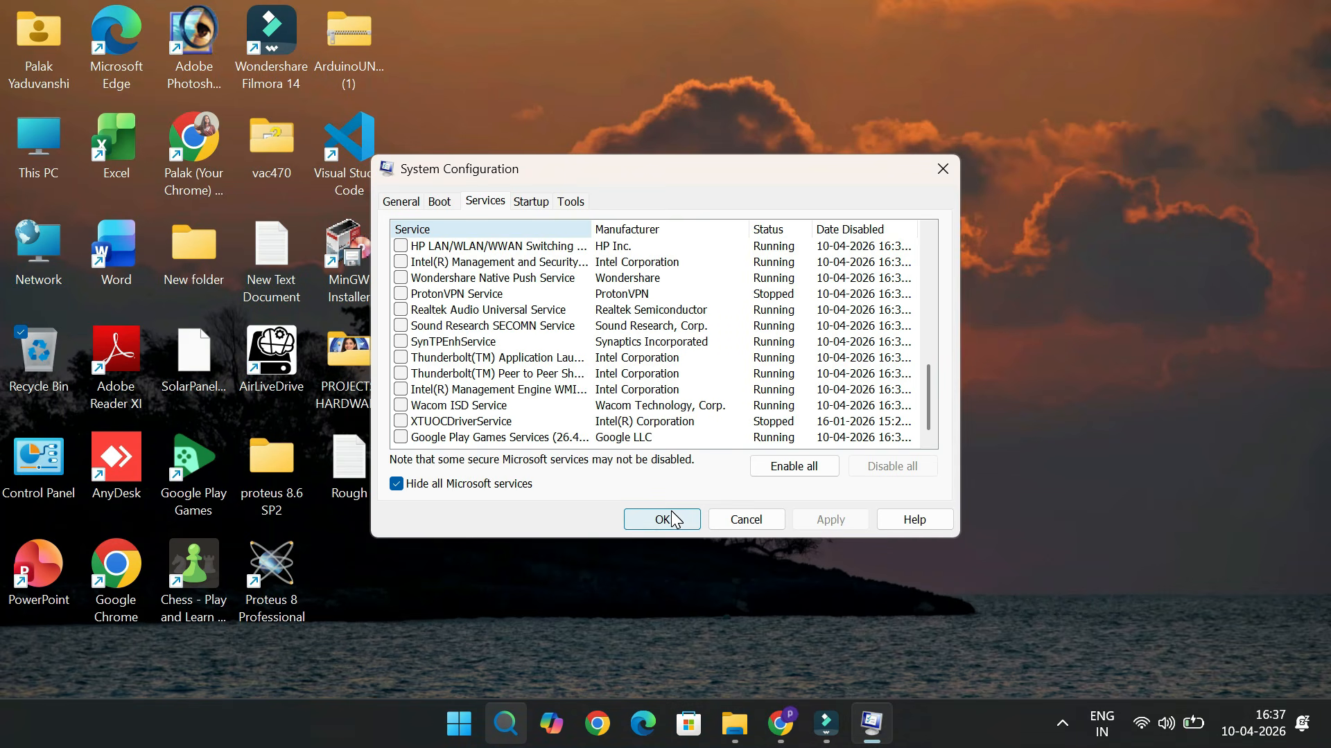
pyautogui.click(671, 520)
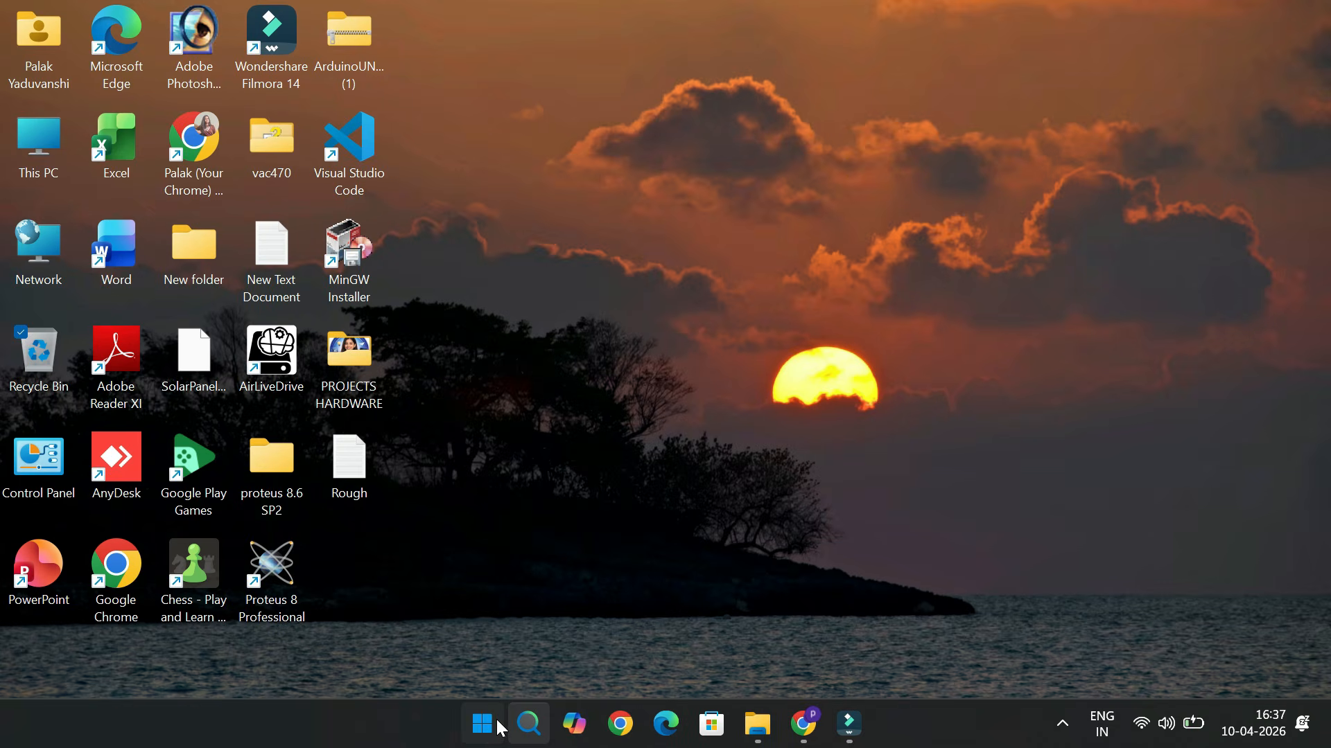
# Step: Open the Device security page of Windows Security from the Privacy & security section of Windows Settings
pyautogui.rightClick(501, 727)
pyautogui.click(442, 499)
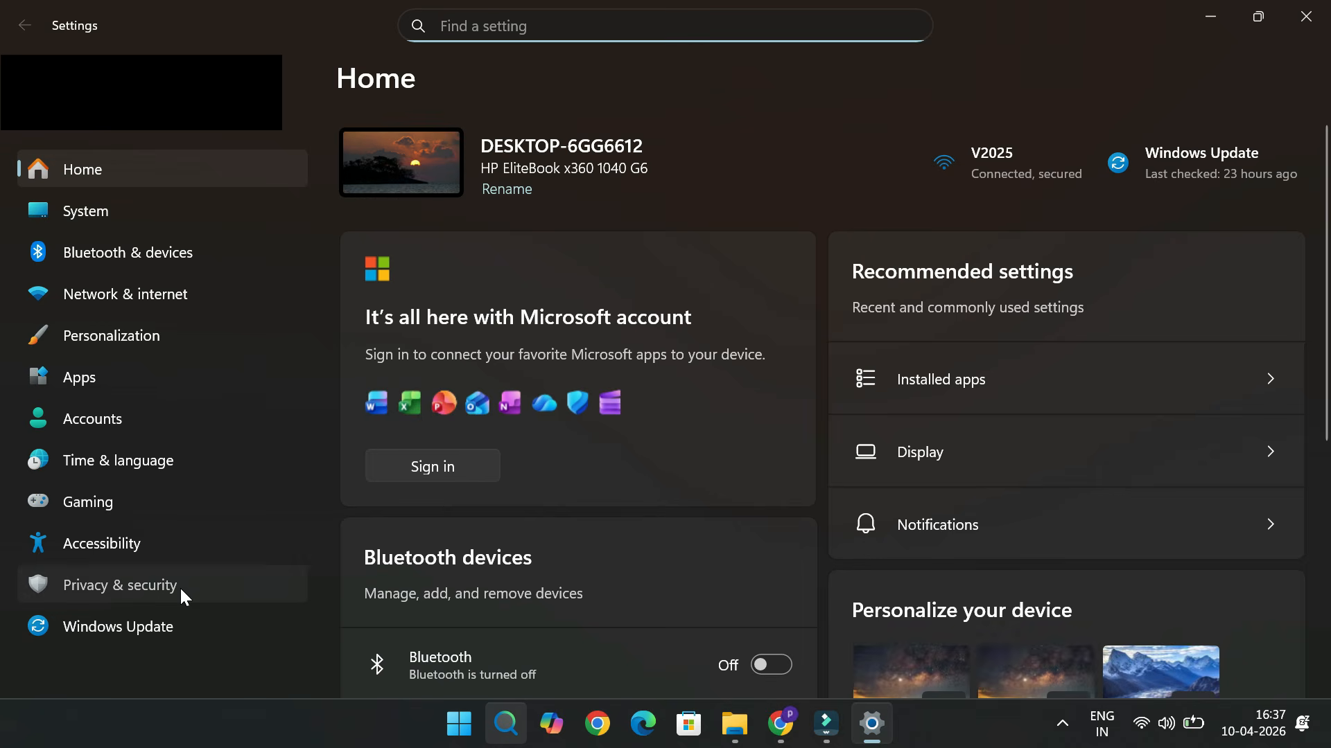
pyautogui.click(183, 597)
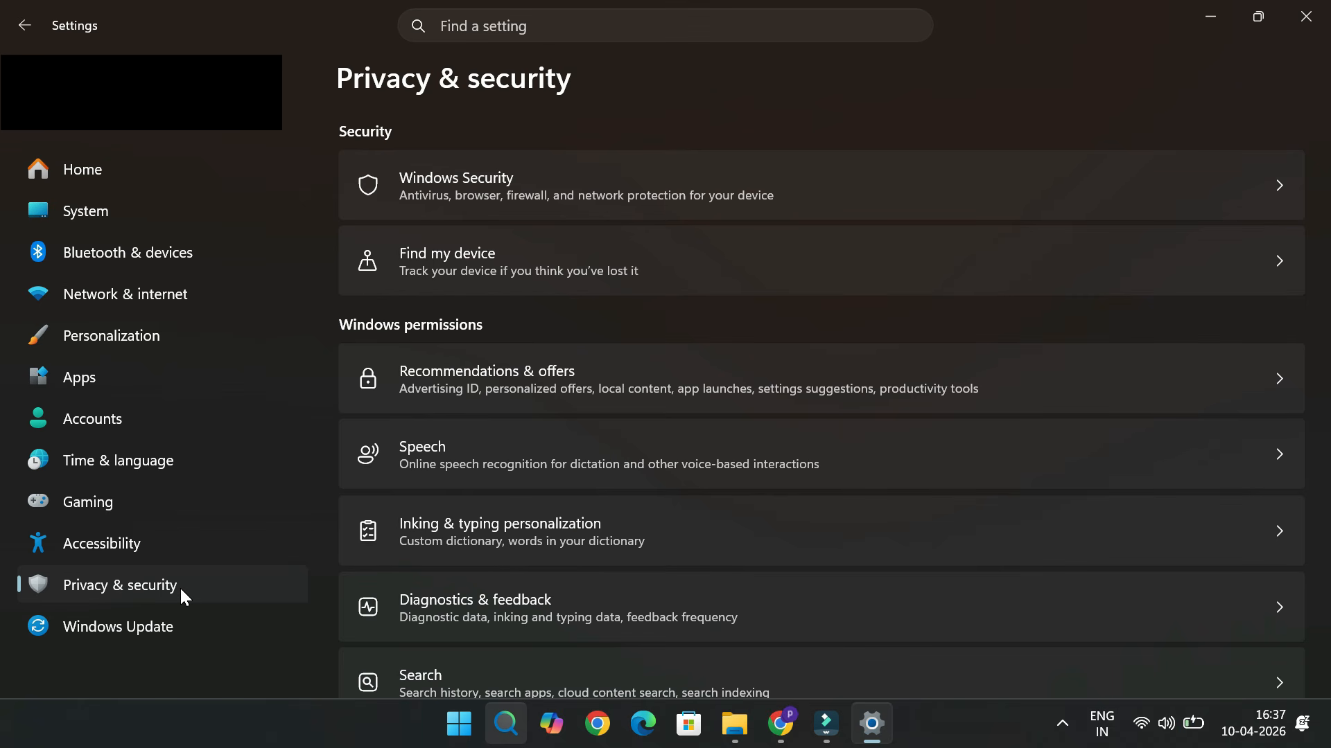
pyautogui.click(617, 163)
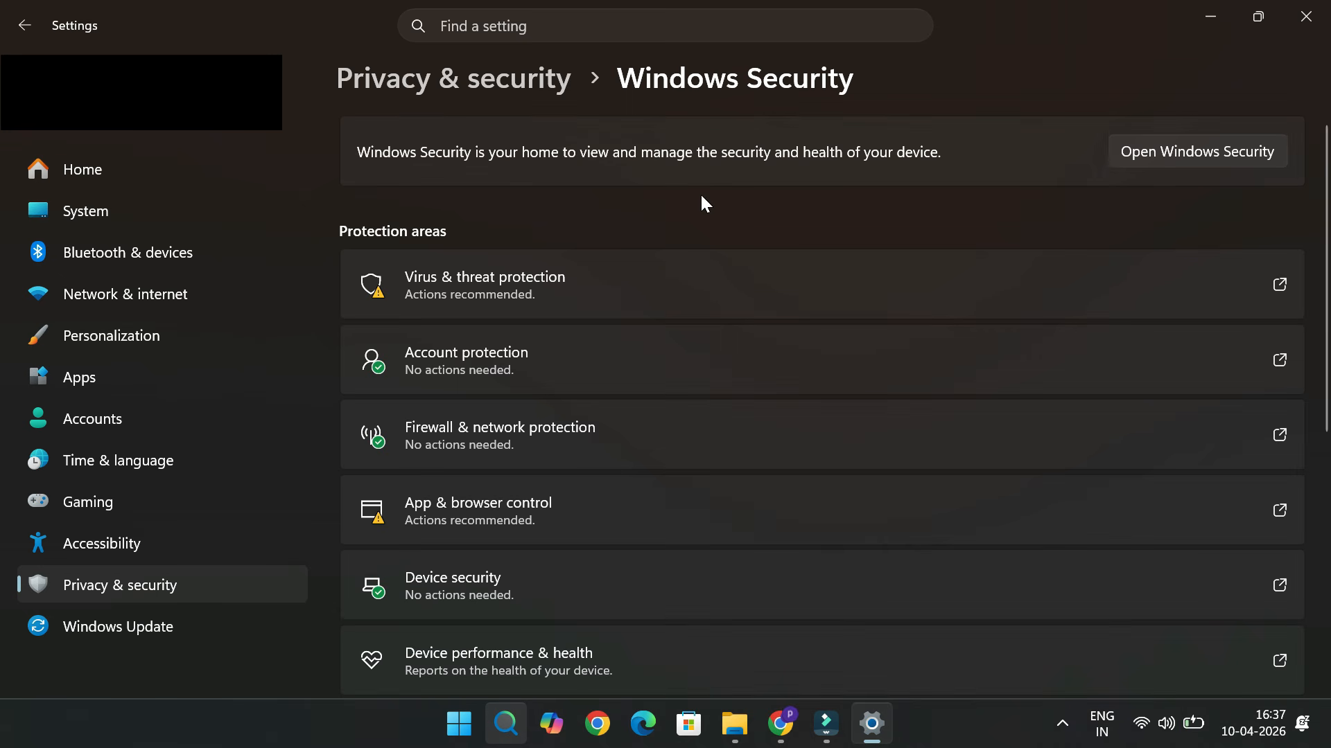
pyautogui.scroll(-3, 699, 265)
pyautogui.click(662, 406)
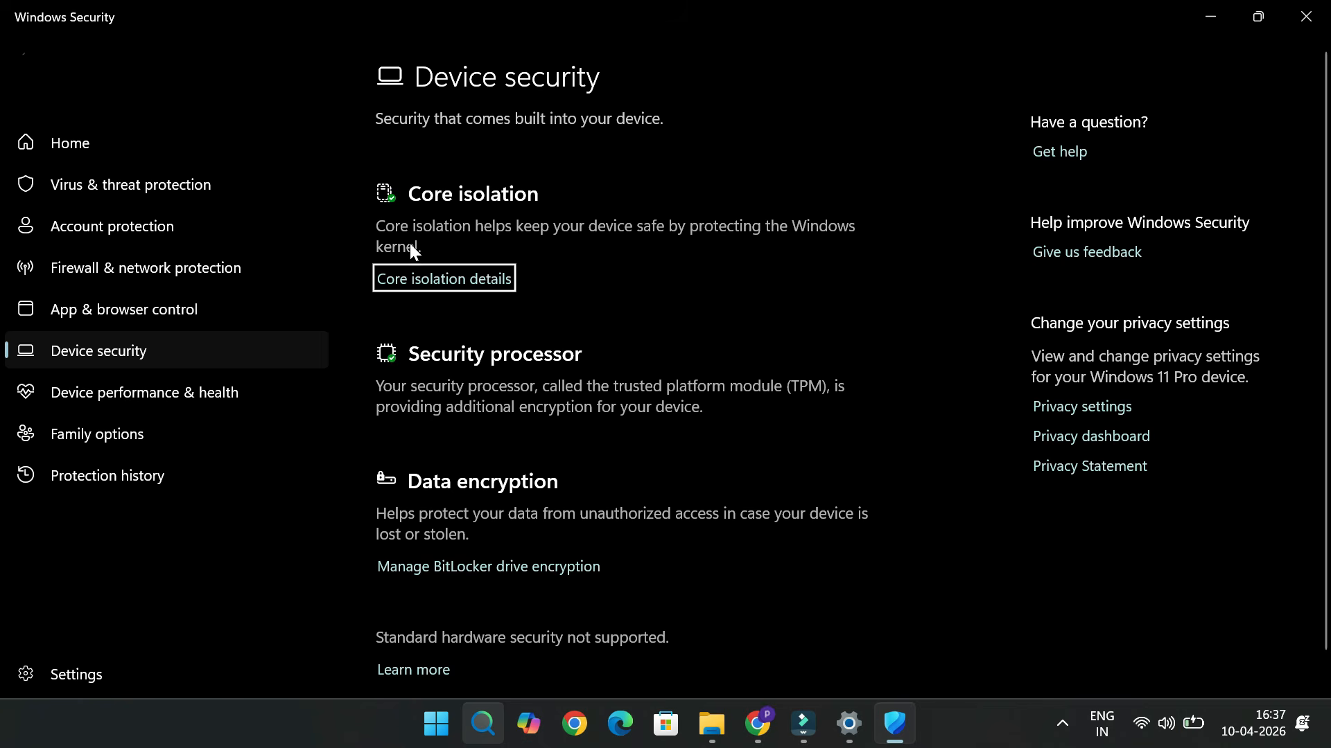
# Step: Turn off Memory integrity in the Core isolation details
pyautogui.click(431, 280)
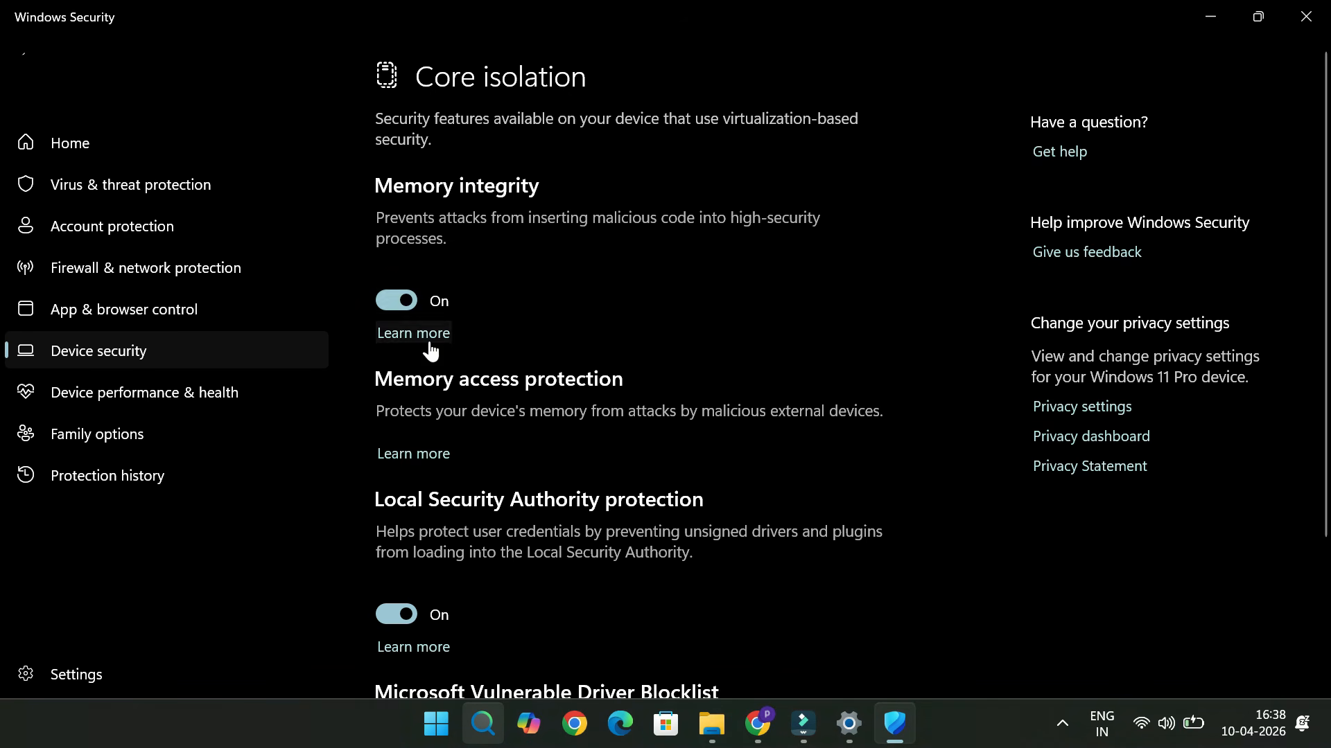
pyautogui.click(409, 298)
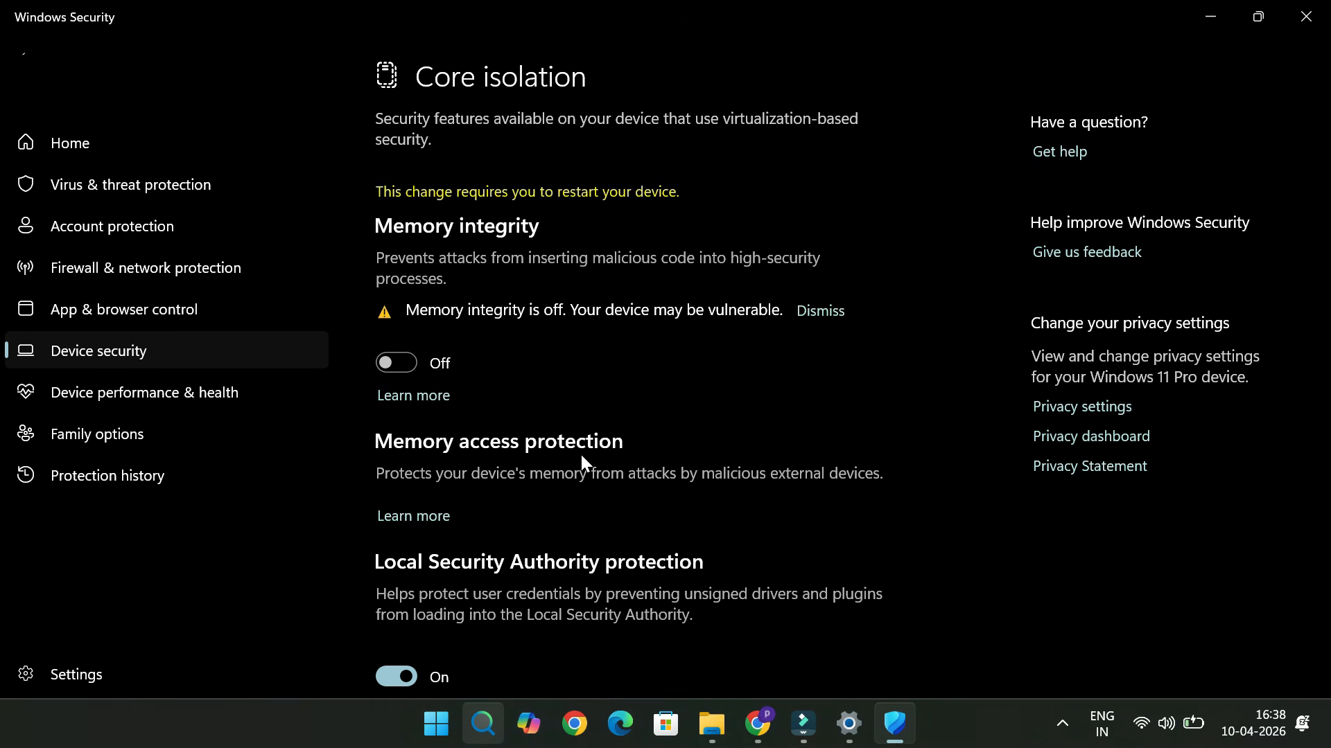
pyautogui.click(26, 54)
# Step: Switch to Windows Settings and turn off online speech recognition in the Speech privacy settings
pyautogui.click(848, 724)
pyautogui.click(193, 586)
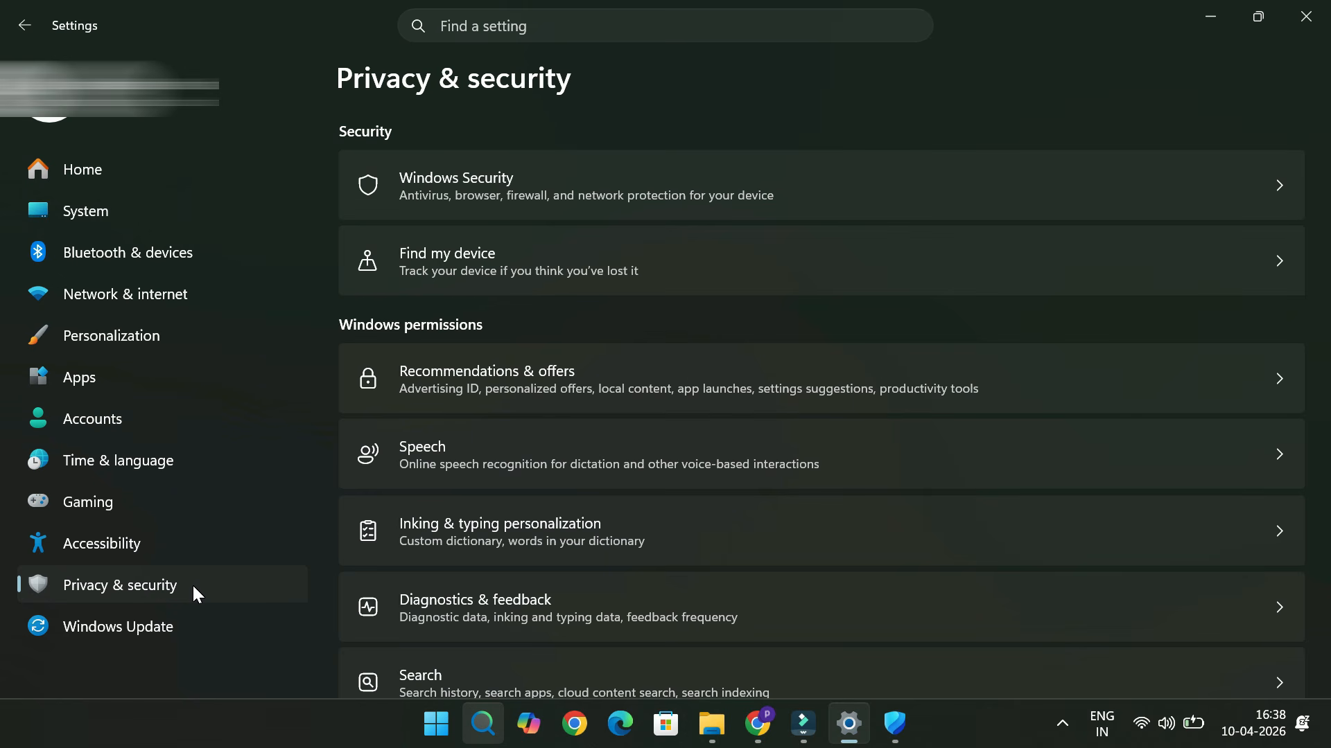
pyautogui.scroll(-2, 431, 427)
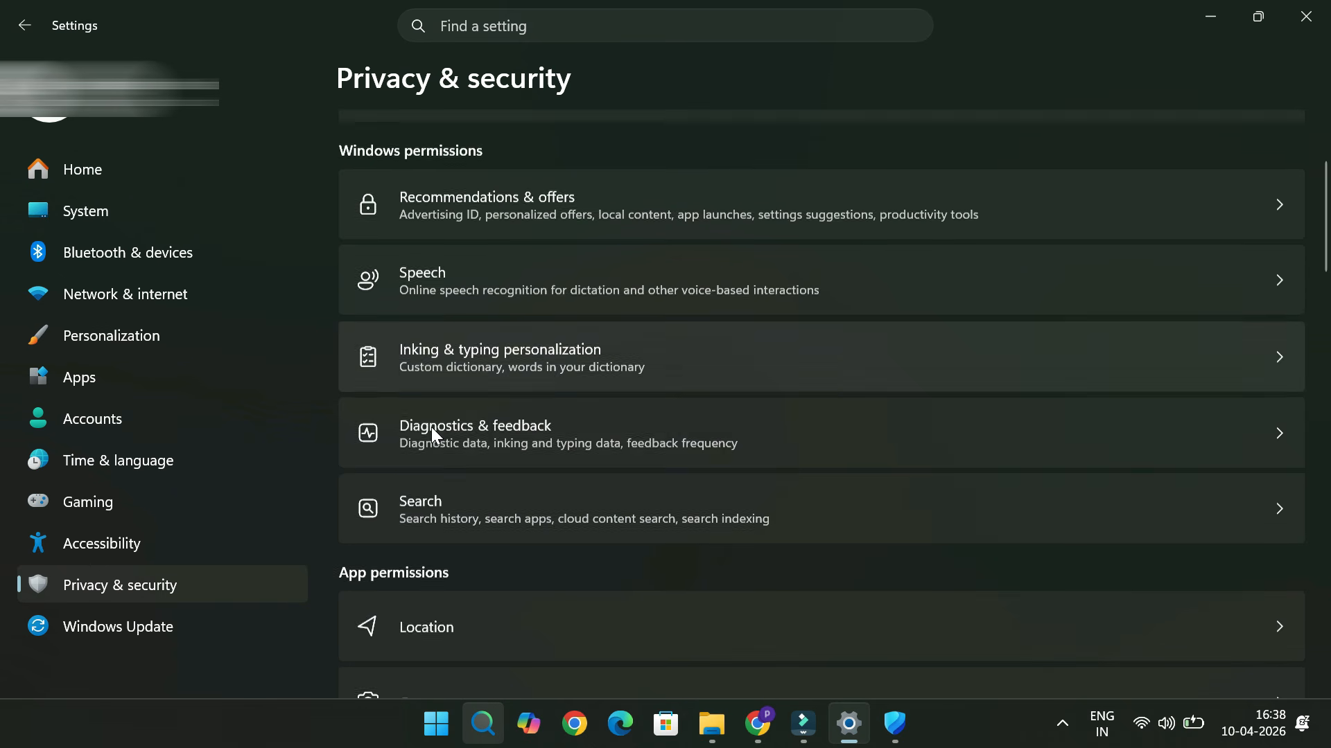
pyautogui.scroll(-1, 432, 427)
pyautogui.scroll(3, 431, 426)
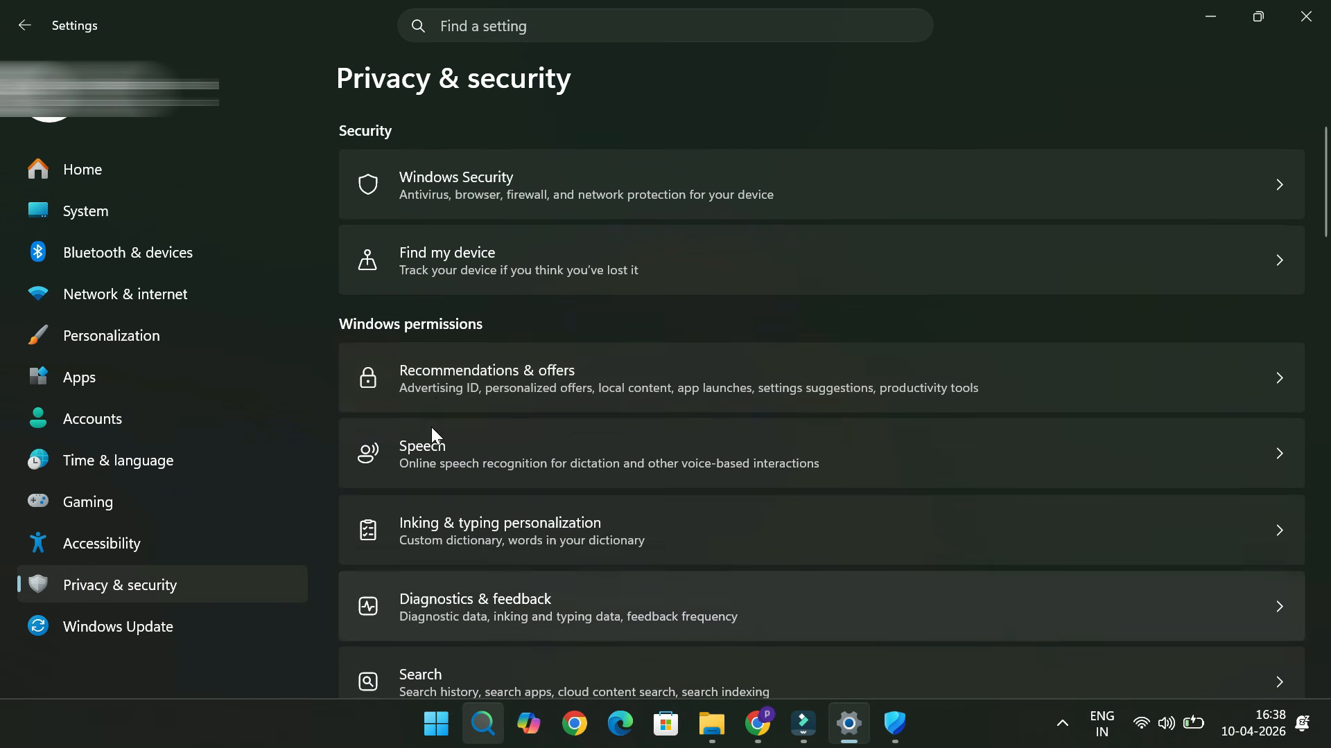
pyautogui.click(454, 451)
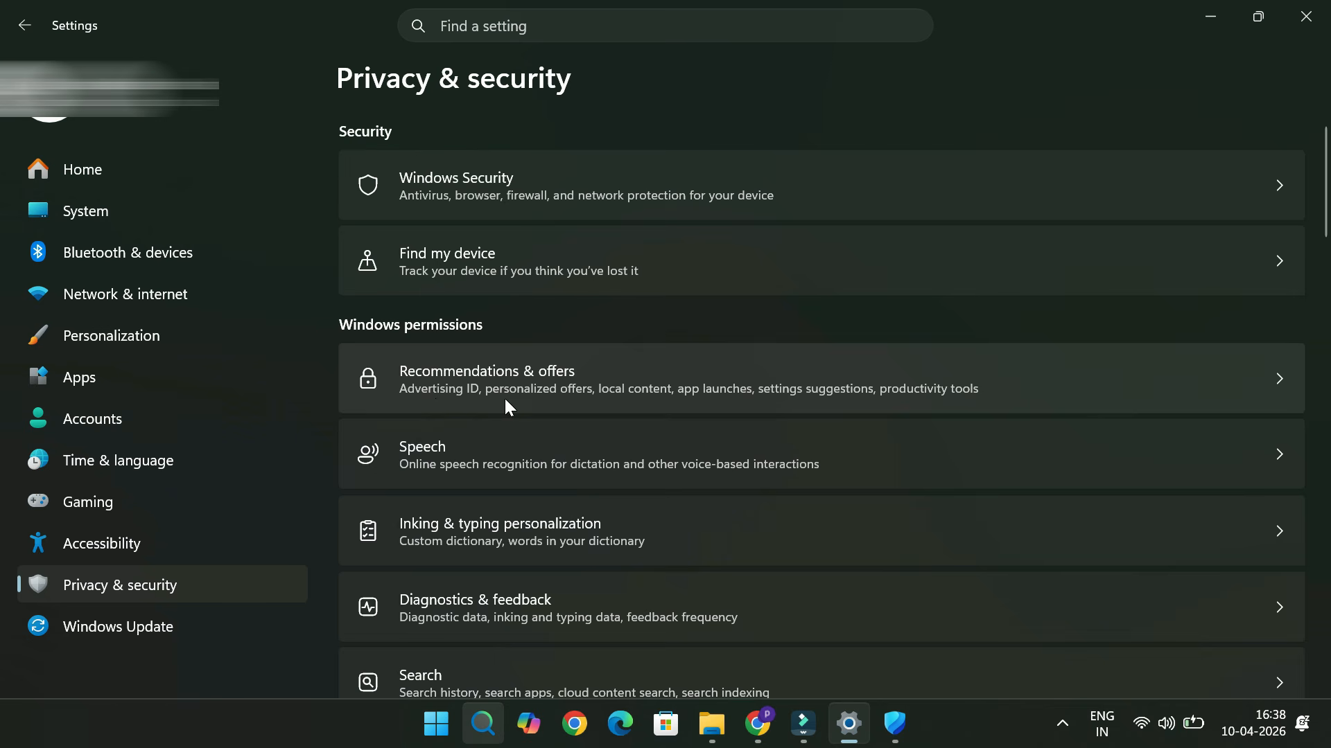
pyautogui.click(375, 351)
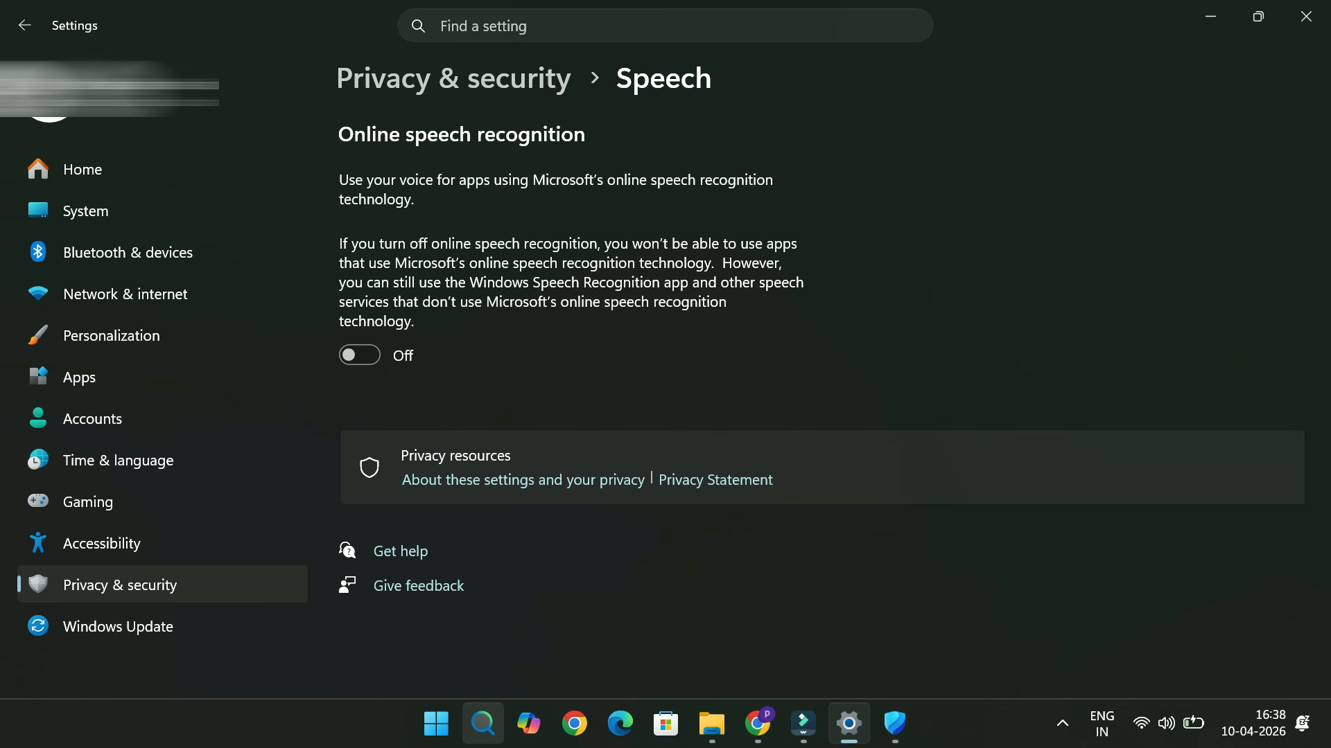
# Step: Review the app permission categories in Privacy & security and check the Phone calls access settings
pyautogui.click(25, 25)
pyautogui.scroll(-4, 552, 472)
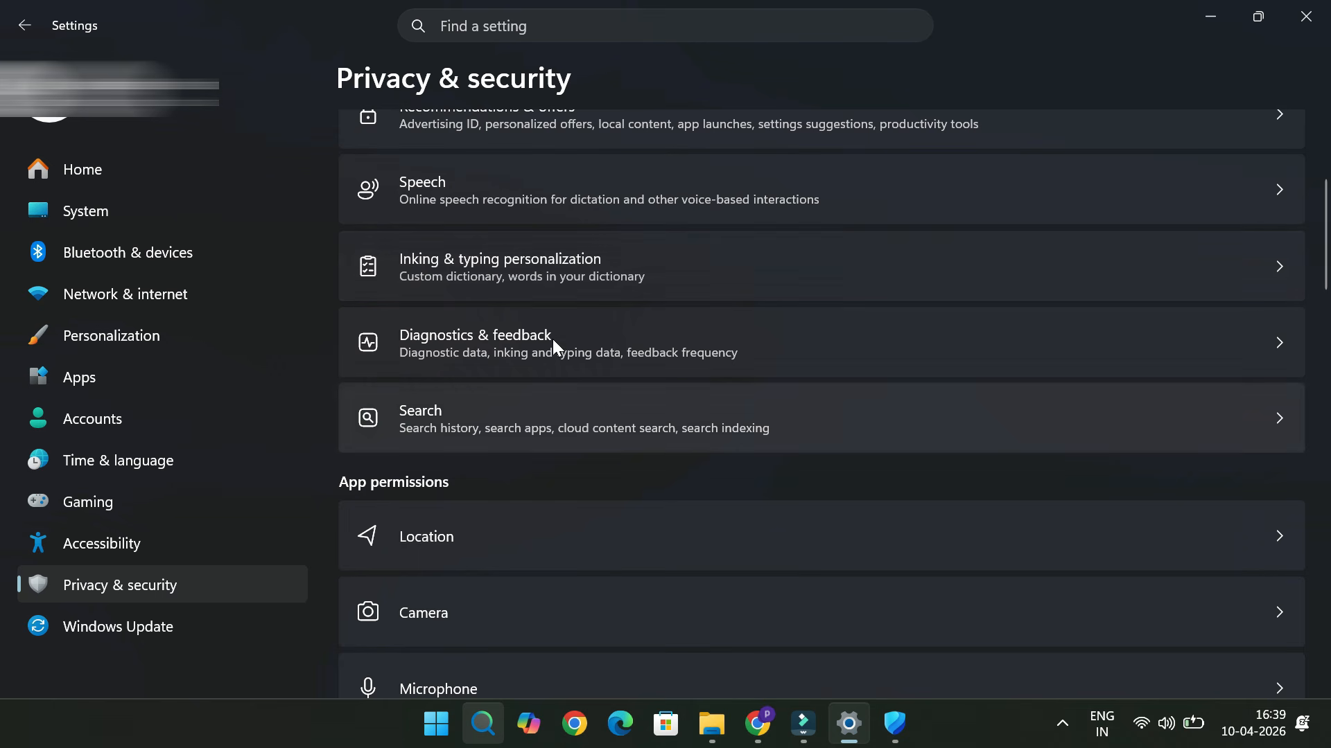
pyautogui.scroll(-4, 554, 311)
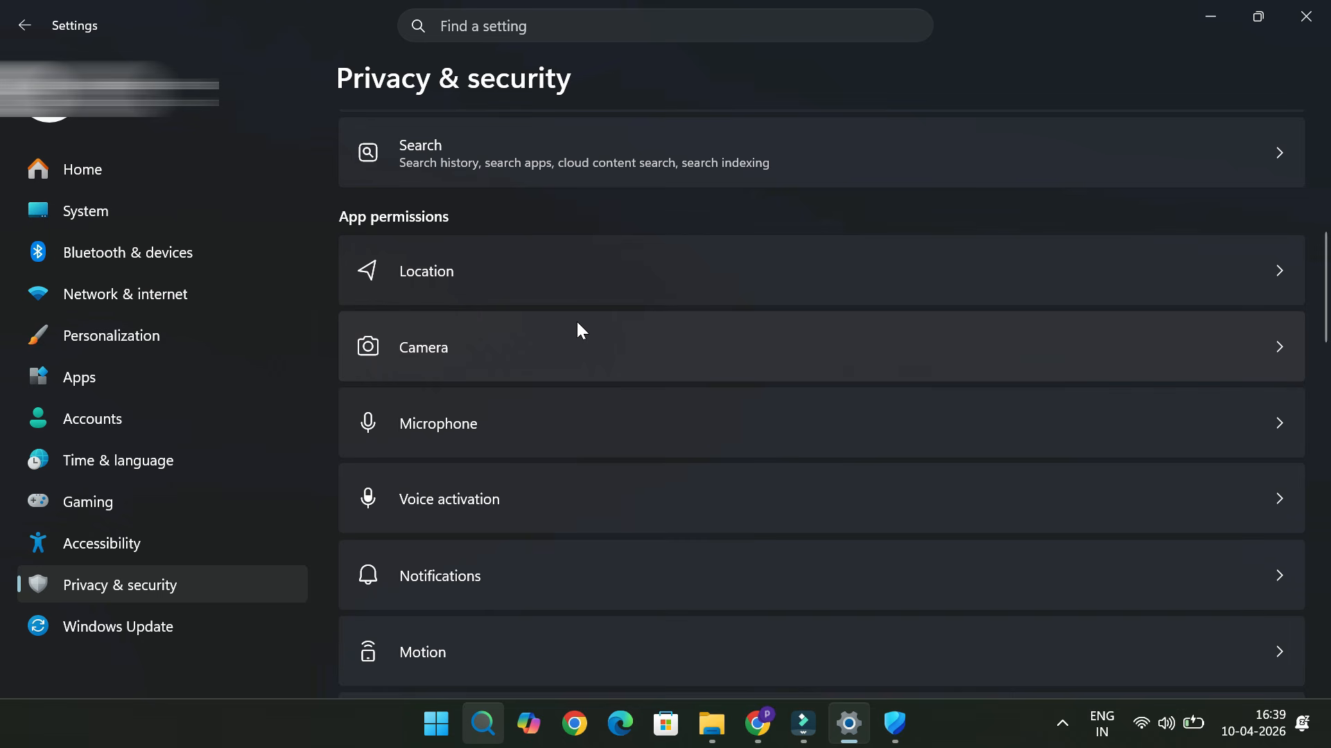
pyautogui.scroll(2, 639, 489)
pyautogui.scroll(-5, 638, 485)
pyautogui.scroll(-3, 591, 470)
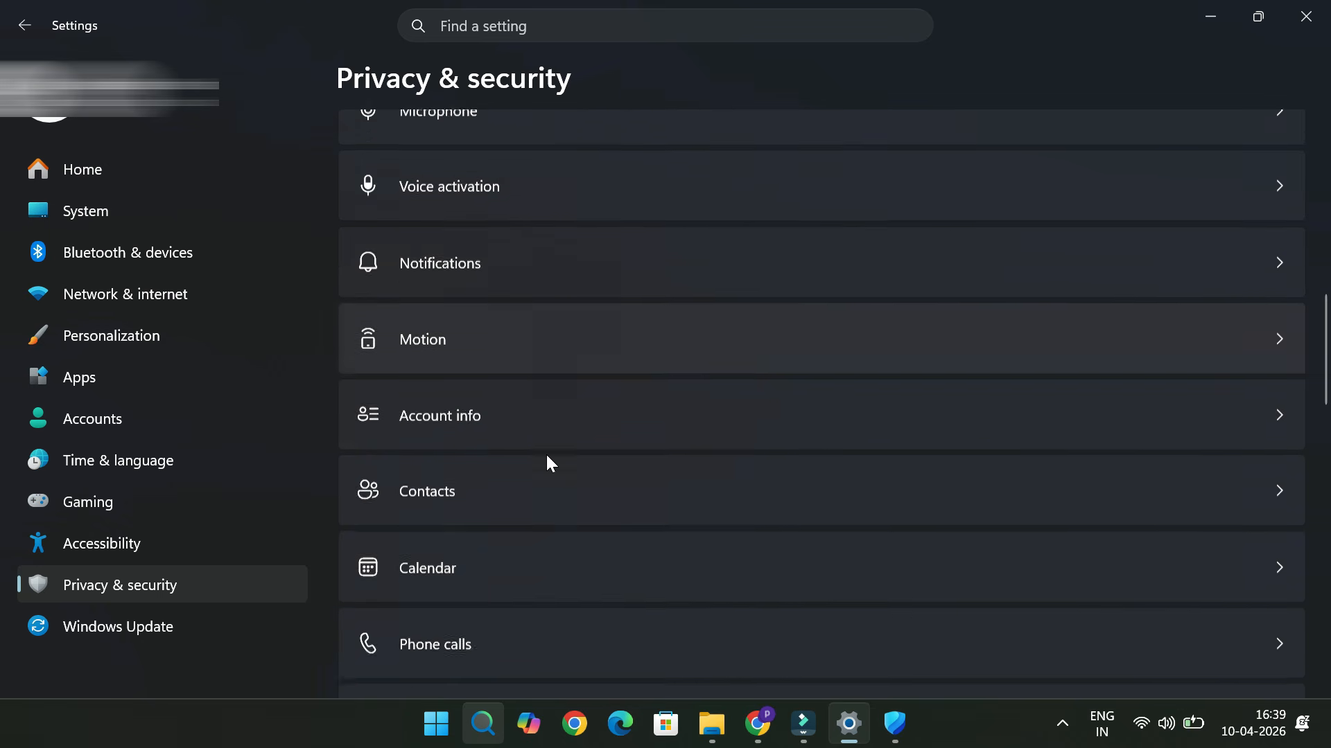
pyautogui.scroll(-2, 553, 594)
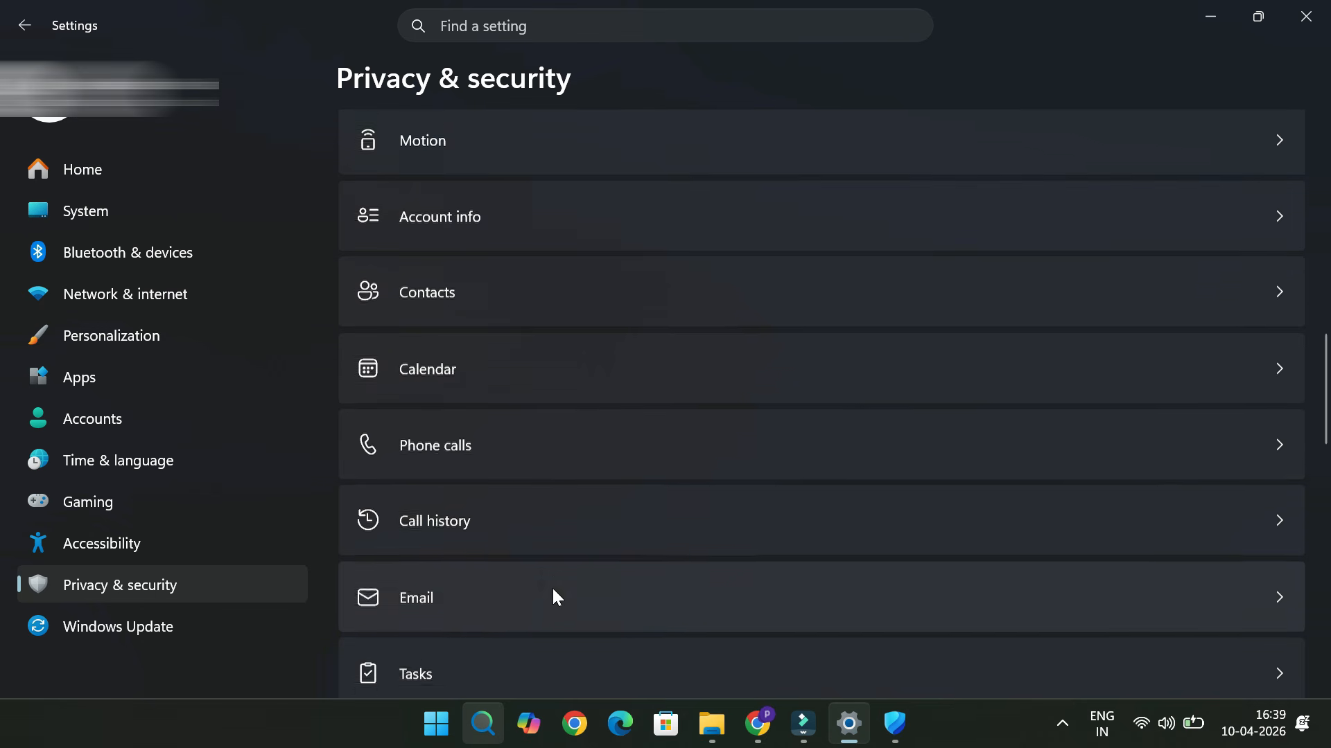
pyautogui.click(553, 454)
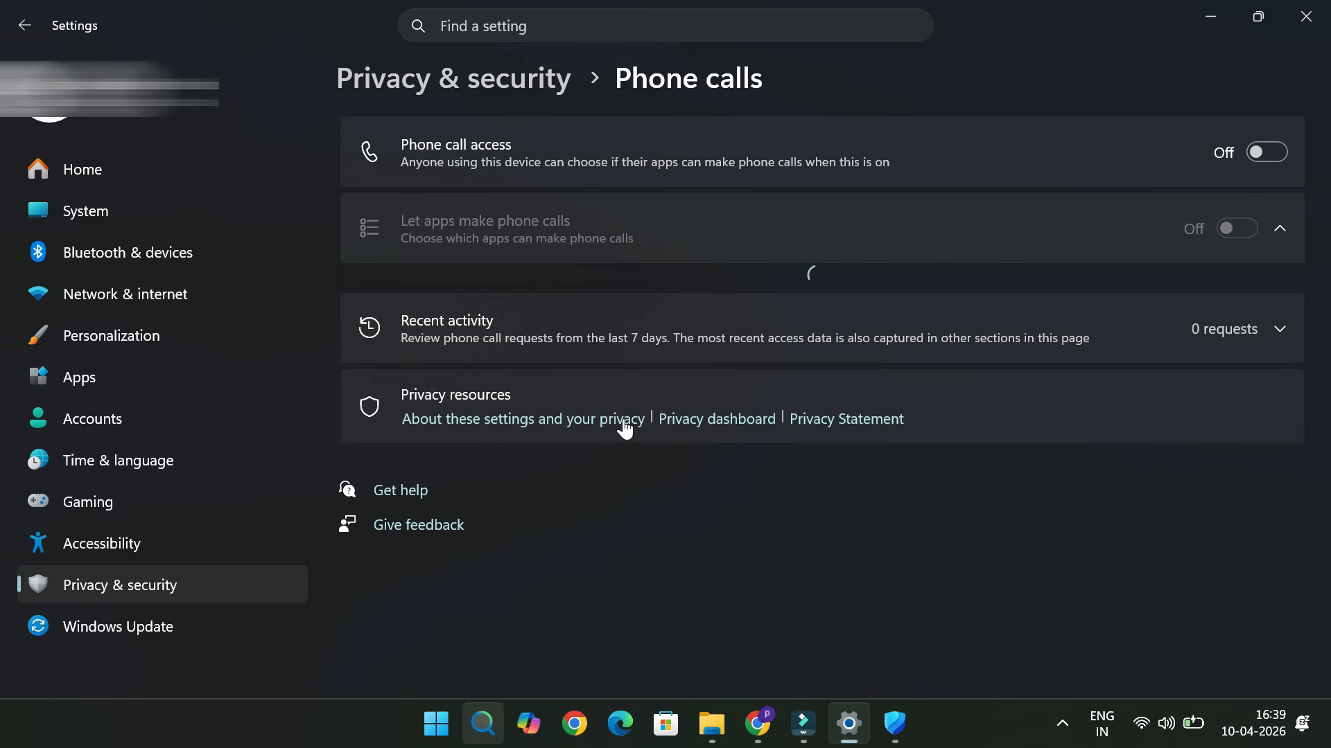
pyautogui.click(24, 26)
pyautogui.scroll(-5, 580, 586)
pyautogui.scroll(-6, 580, 590)
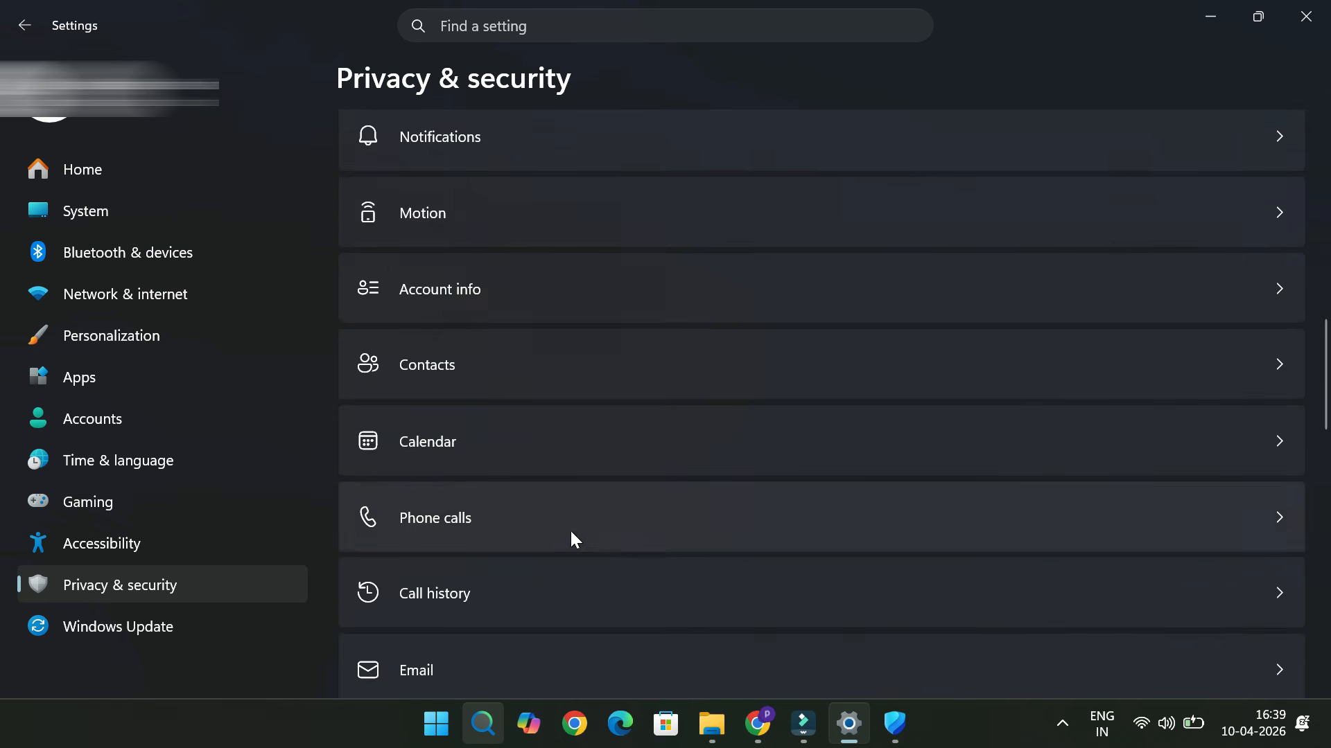
pyautogui.scroll(-4, 570, 541)
pyautogui.scroll(-3, 555, 530)
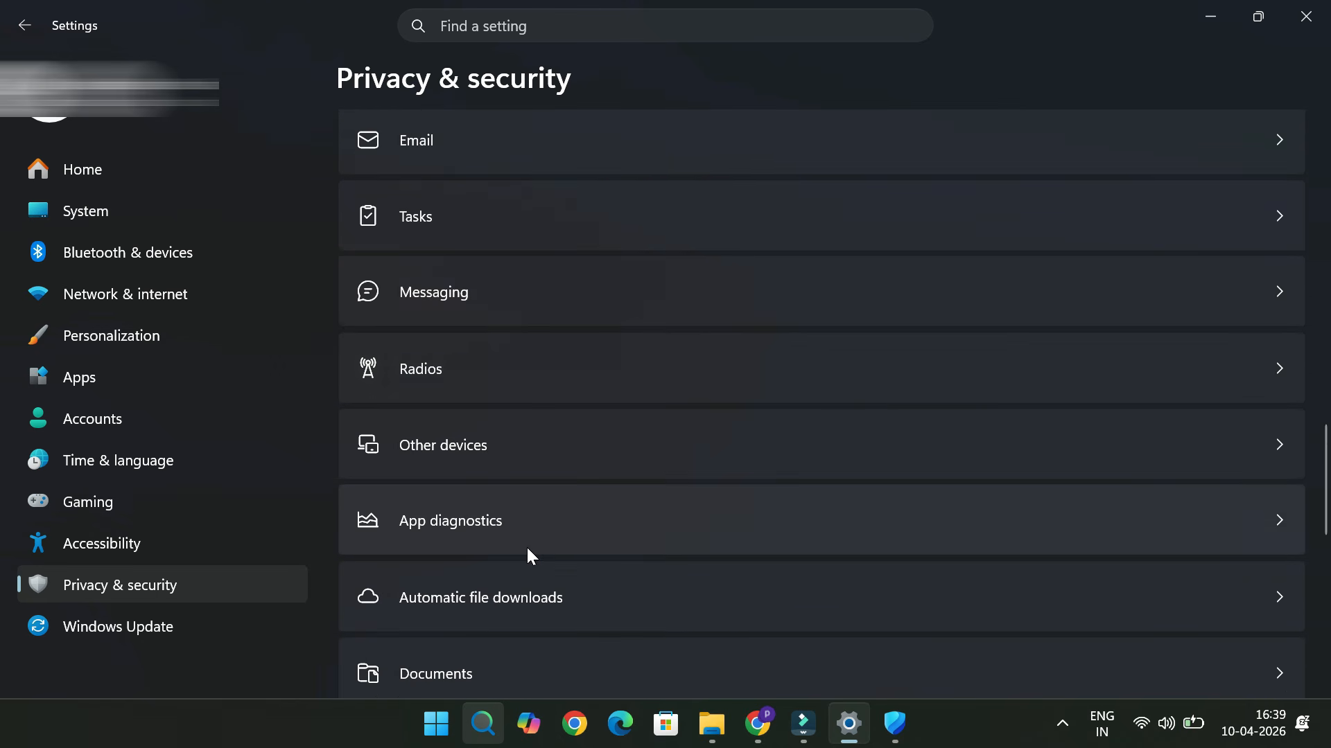
# Step: Turn off both Notifications and Do not disturb in the System notification settings
pyautogui.click(216, 213)
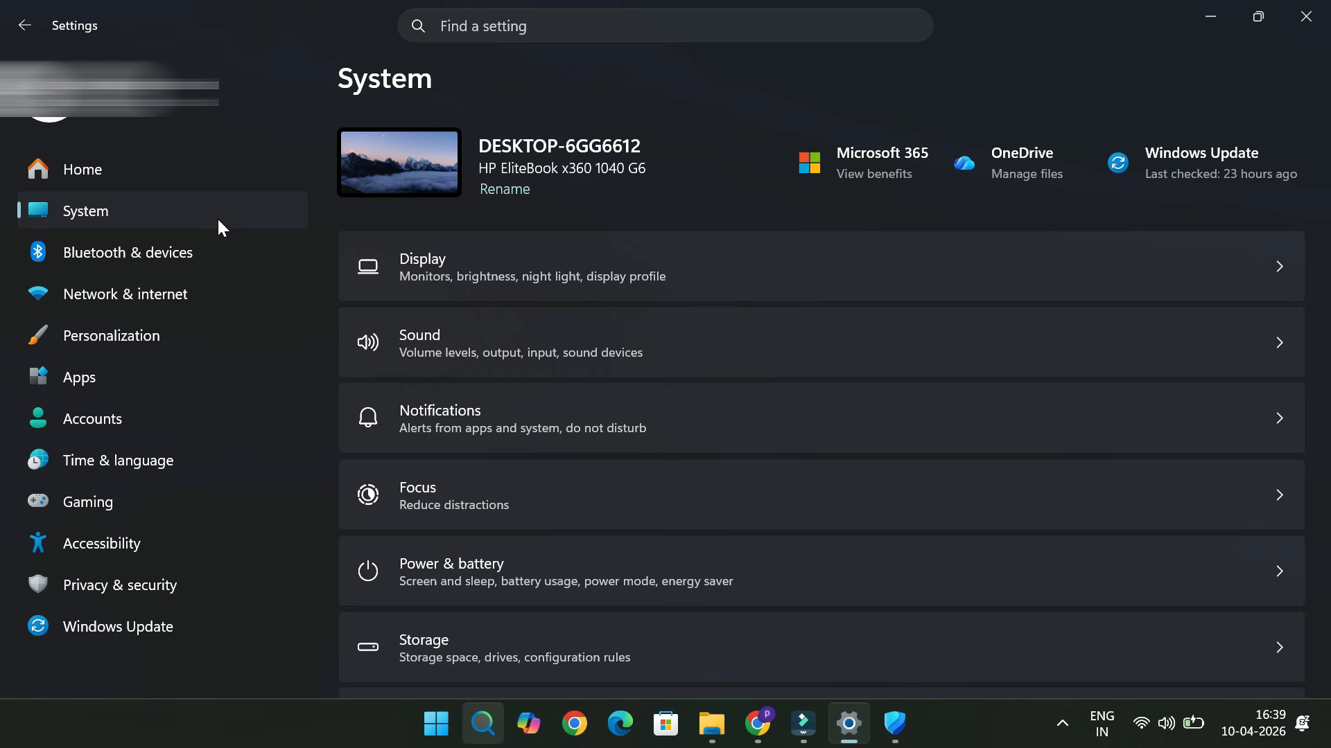
pyautogui.click(496, 435)
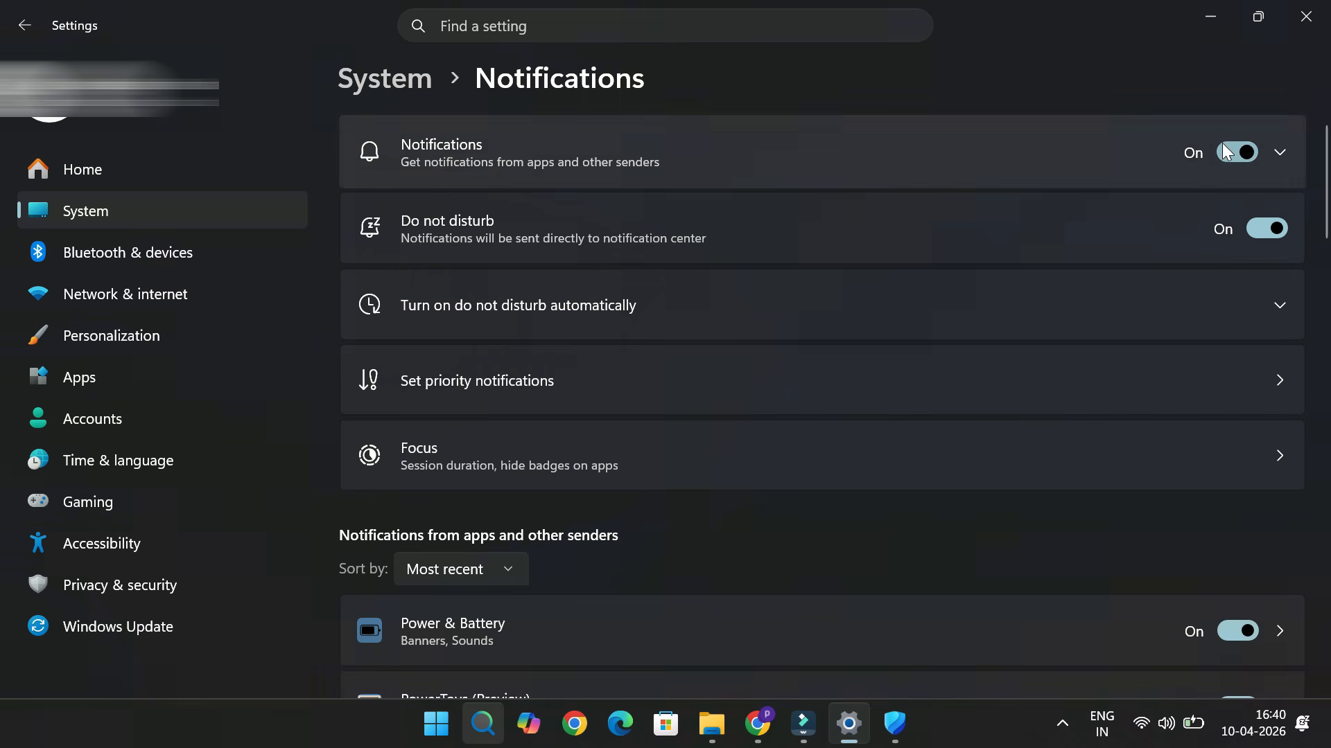
pyautogui.click(1225, 151)
pyautogui.click(1275, 228)
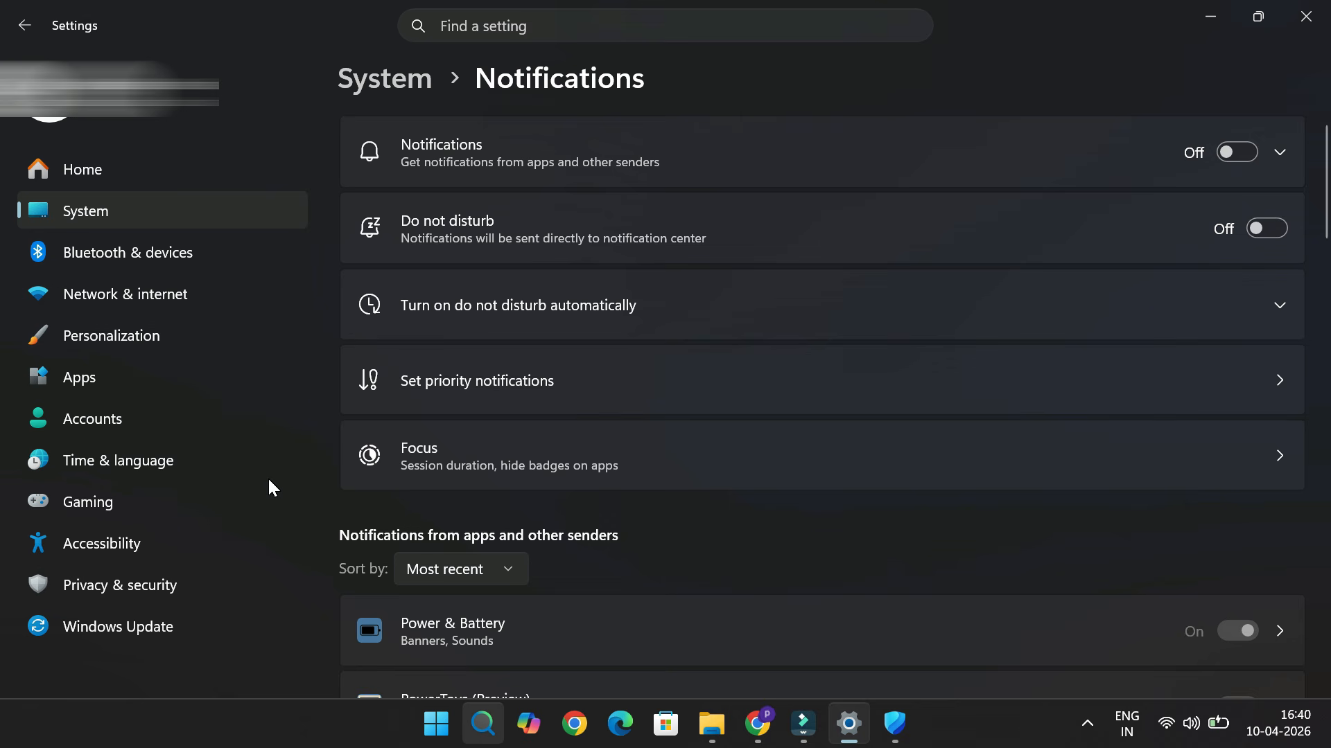
# Step: Turn off Storage Sense in the System storage settings
pyautogui.click(25, 26)
pyautogui.scroll(-3, 451, 418)
pyautogui.click(527, 386)
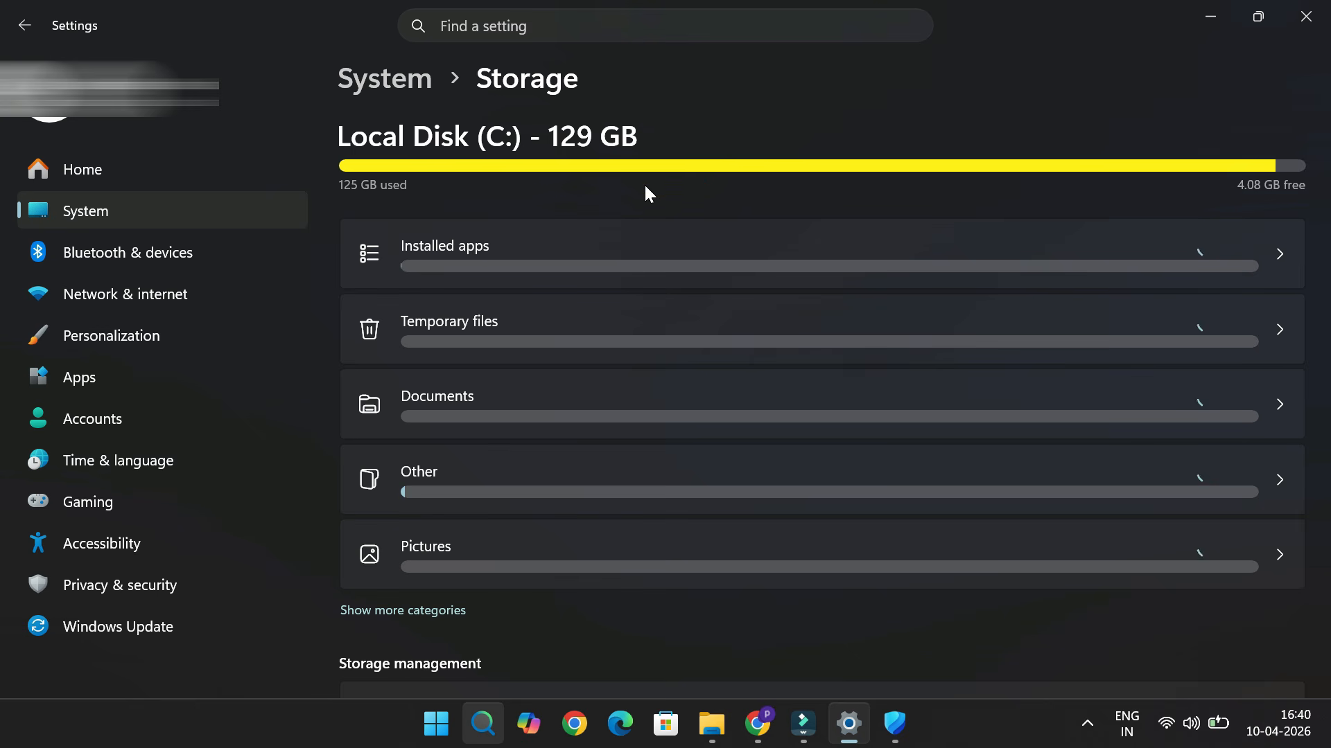
pyautogui.scroll(-4, 657, 382)
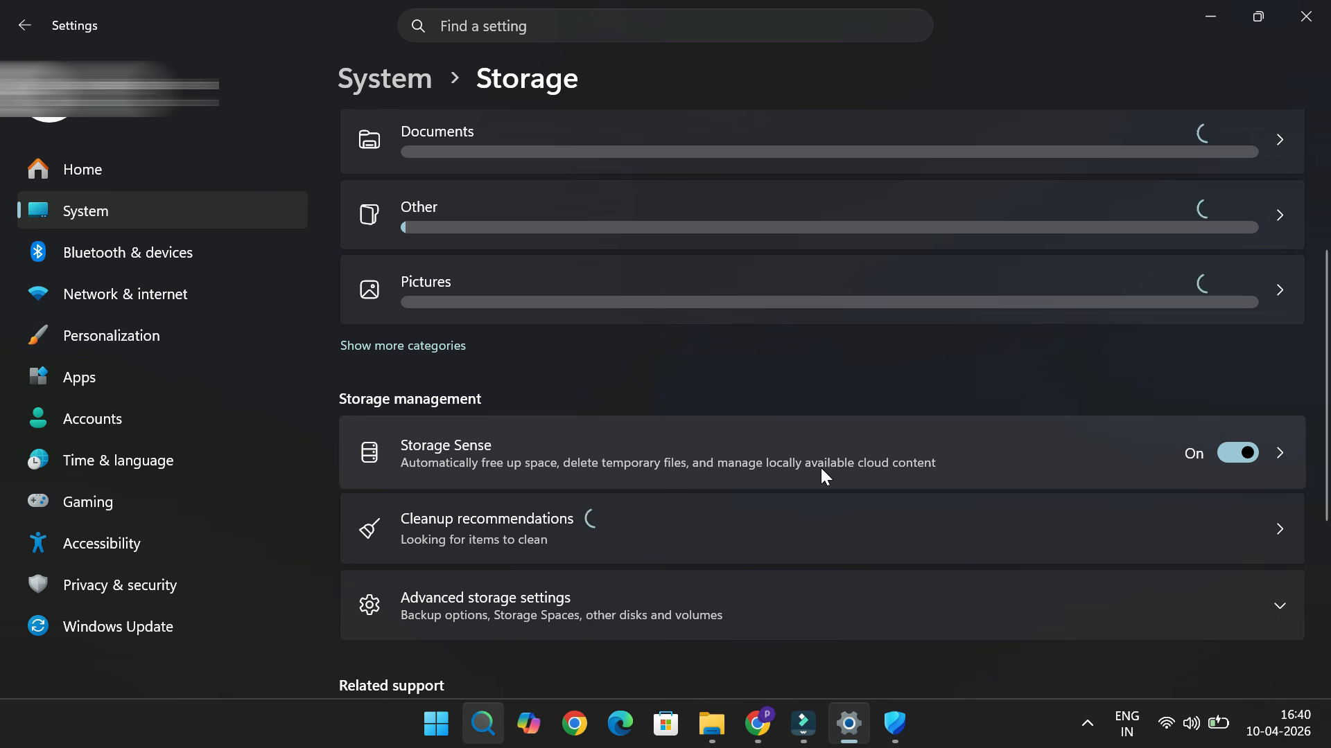
pyautogui.click(1238, 456)
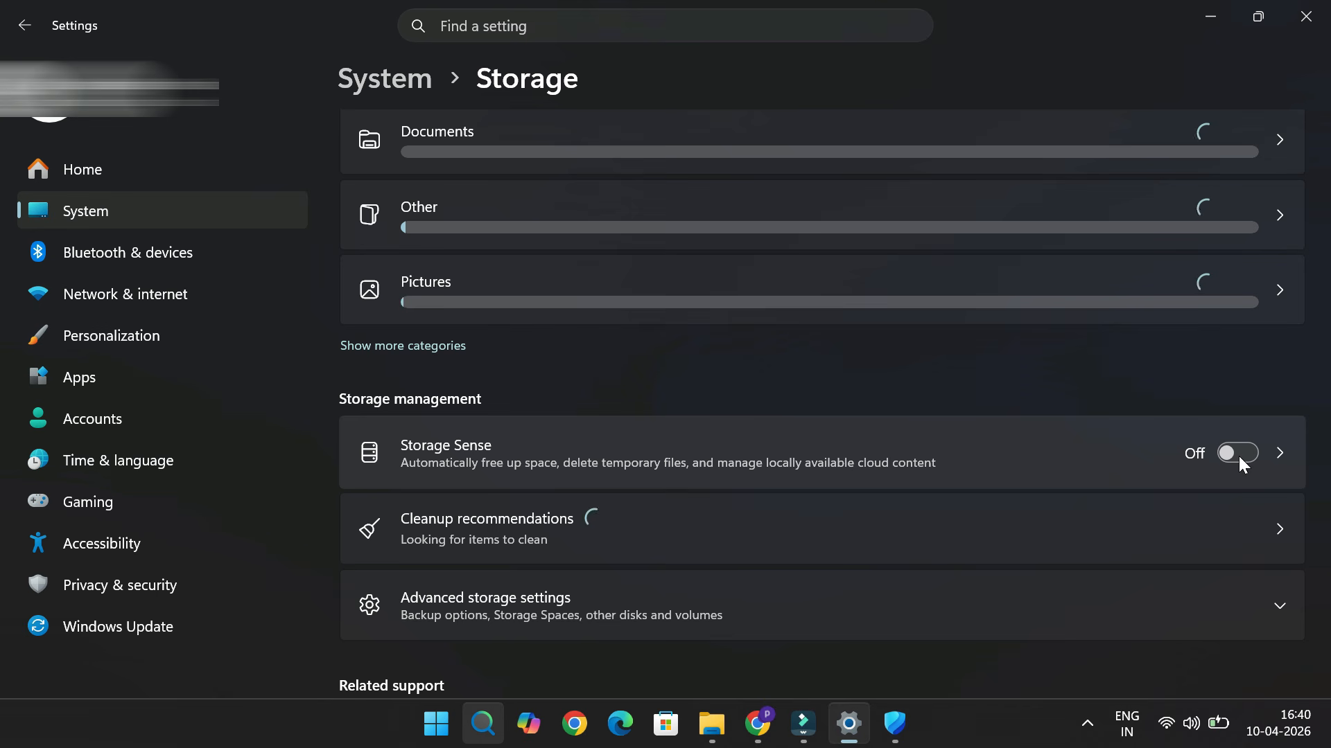
pyautogui.click(1237, 456)
pyautogui.click(1238, 456)
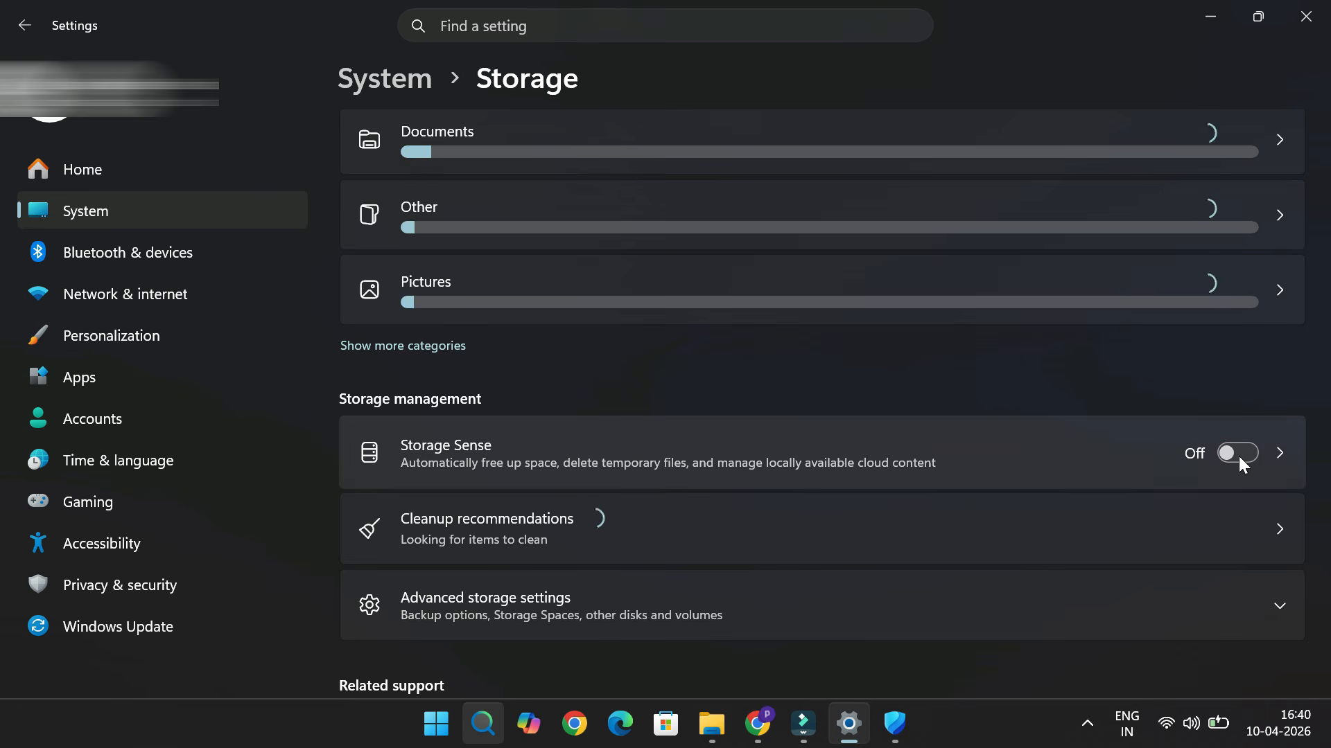
# Step: Examine the removable items in the Temporary files list, then return to the Storage page
pyautogui.scroll(3, 1111, 327)
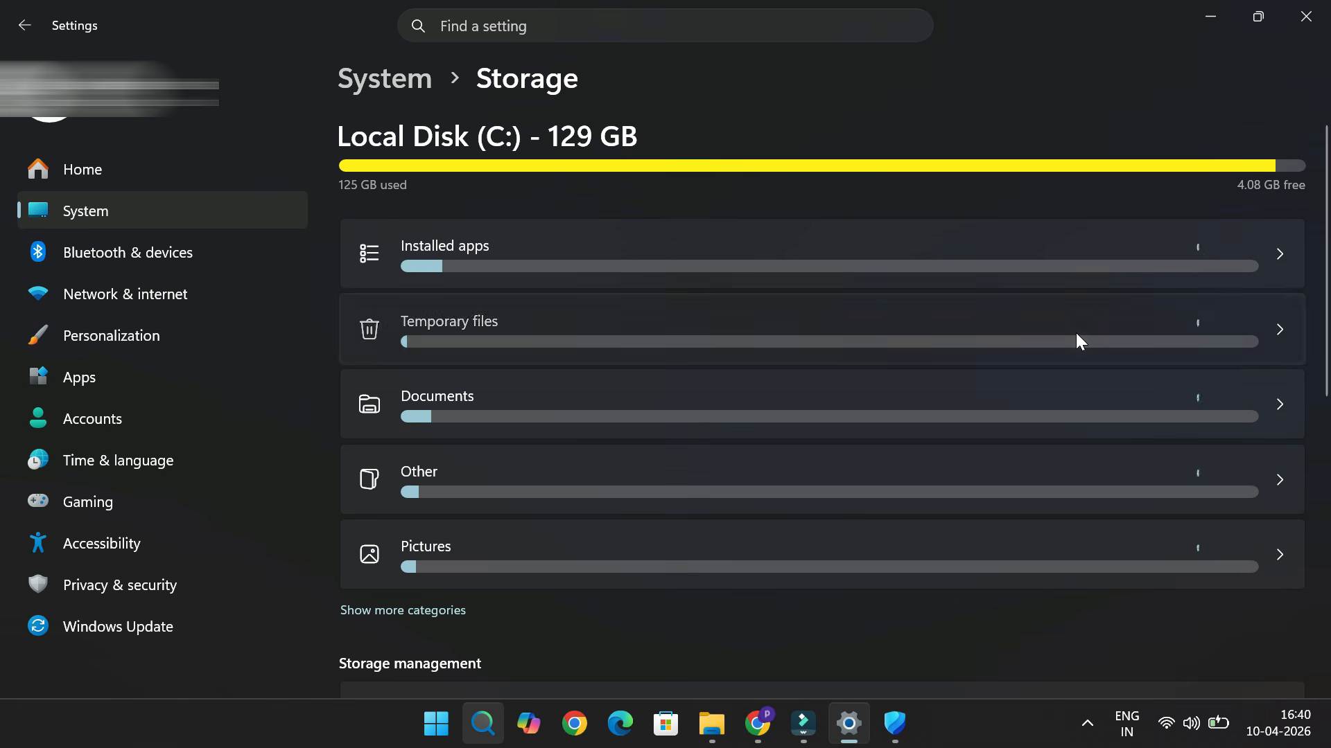
pyautogui.click(1076, 332)
pyautogui.scroll(-3, 534, 402)
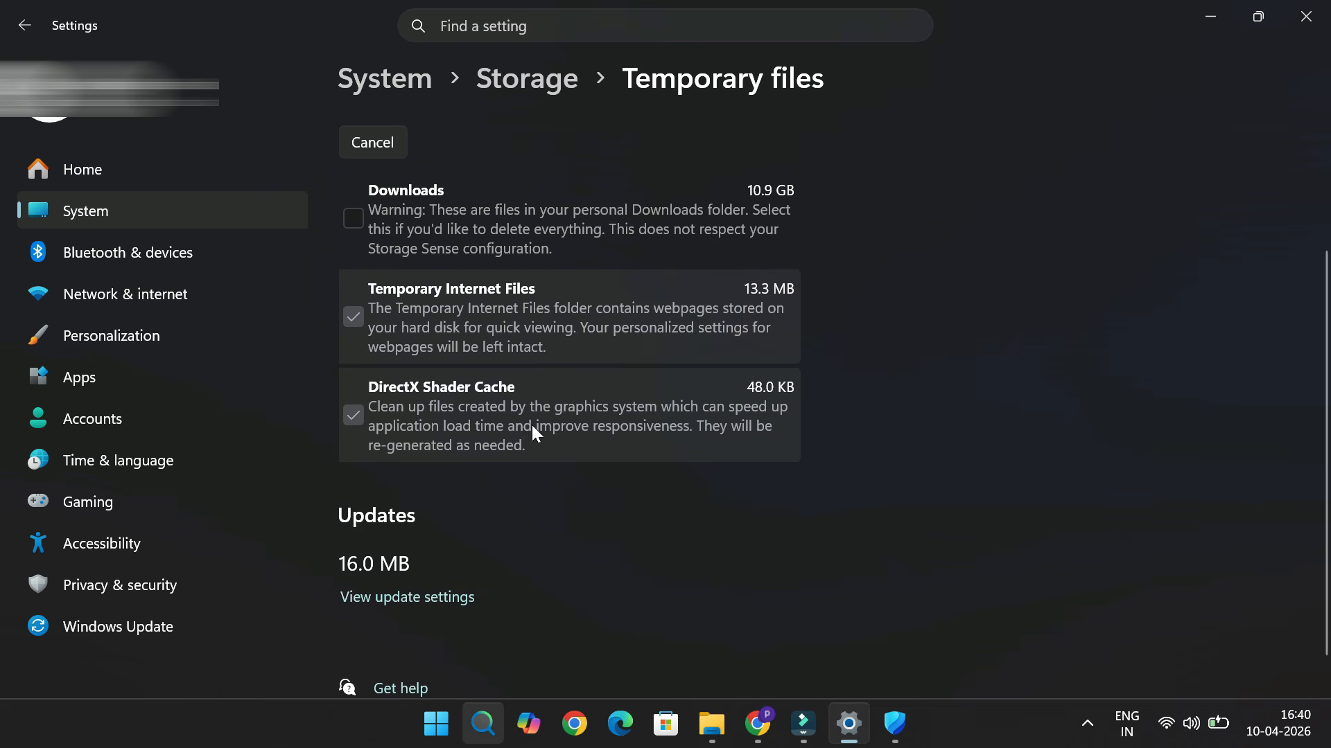
pyautogui.scroll(-1, 532, 423)
pyautogui.scroll(3, 534, 424)
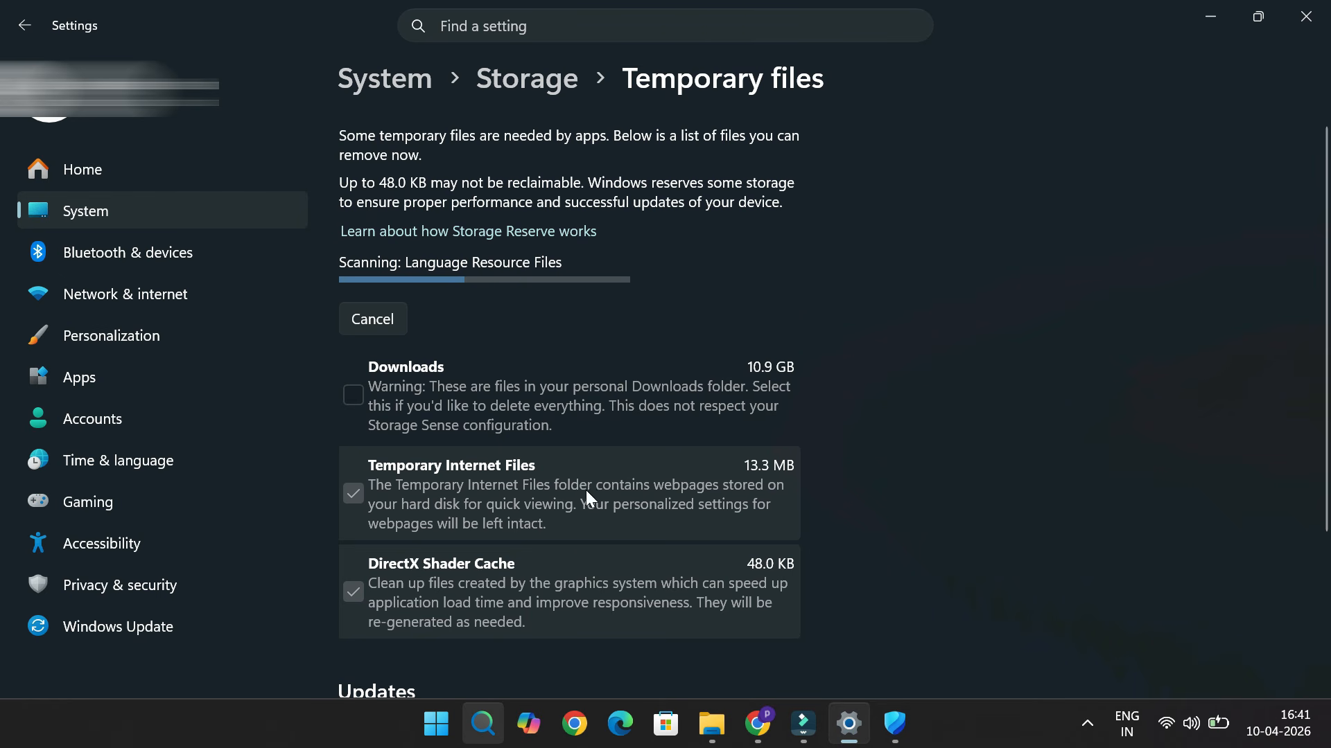
pyautogui.click(540, 85)
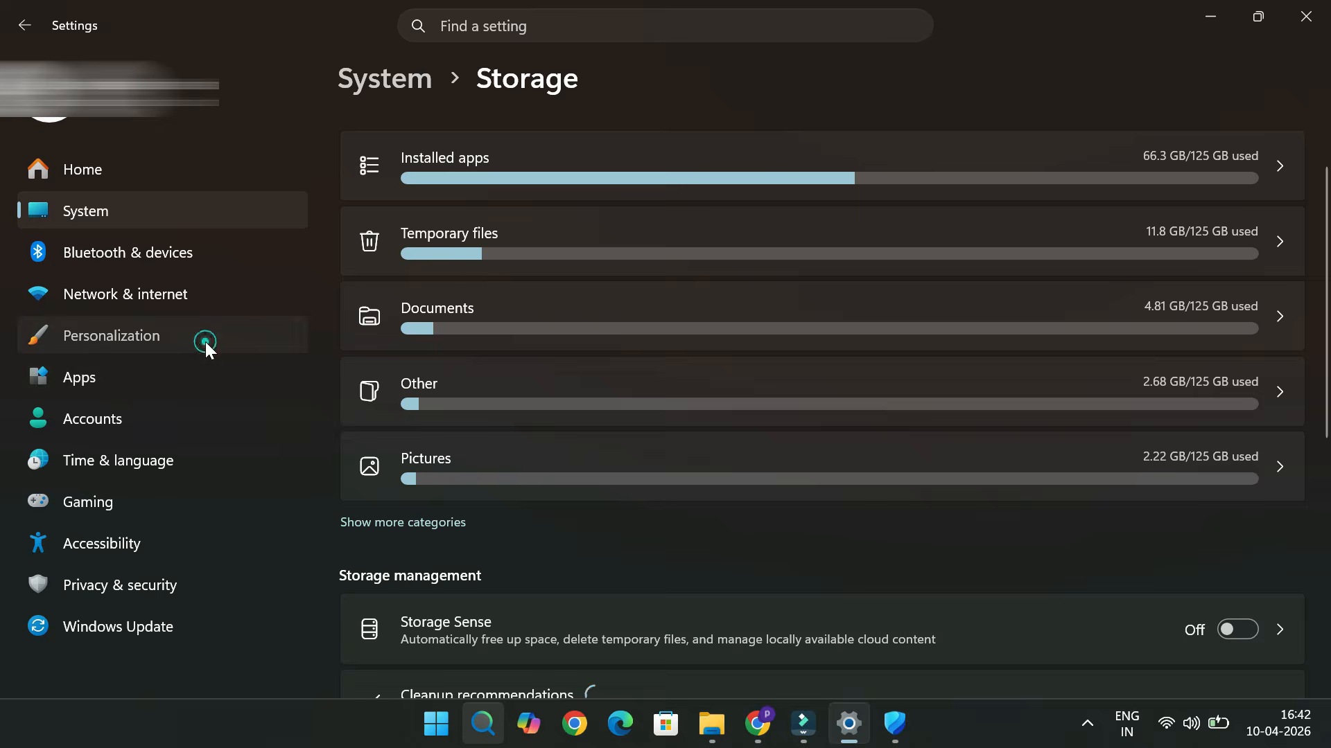
# Step: Turn off Transparency effects in the Personalization color settings
pyautogui.click(206, 342)
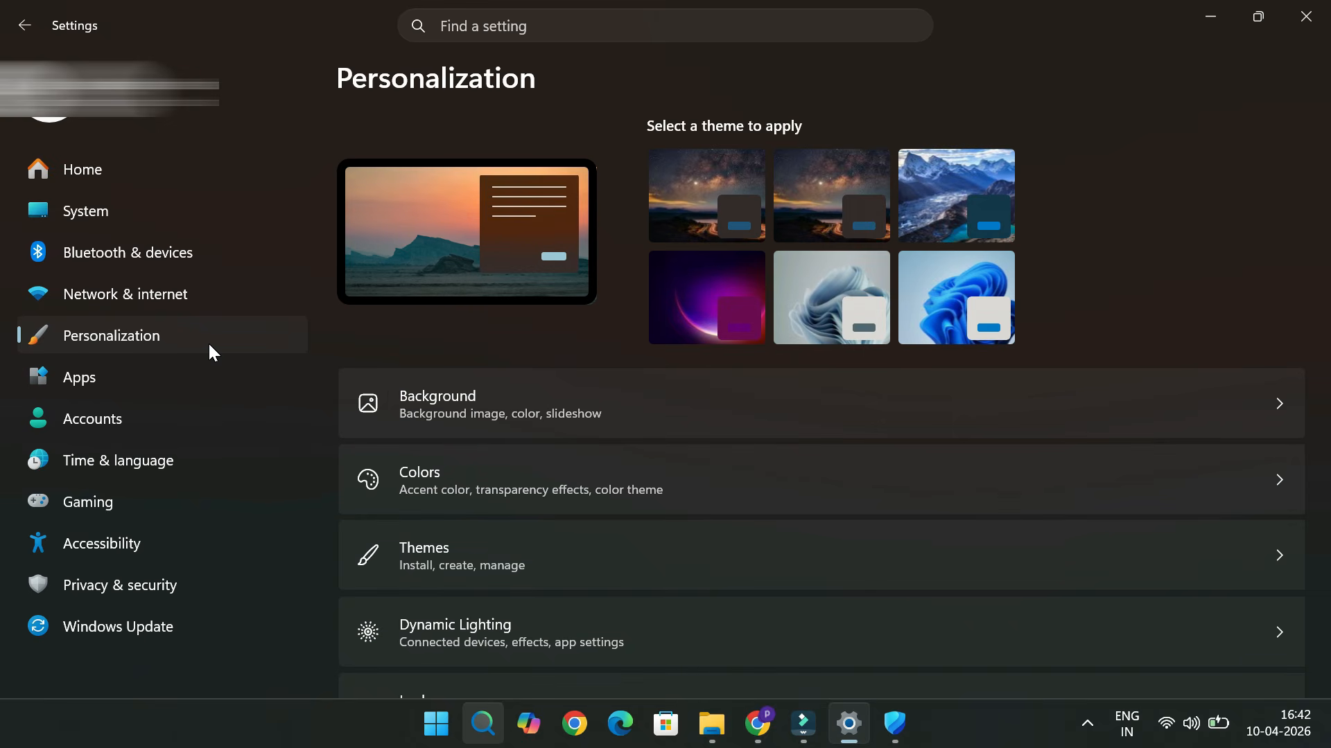
pyautogui.click(1146, 468)
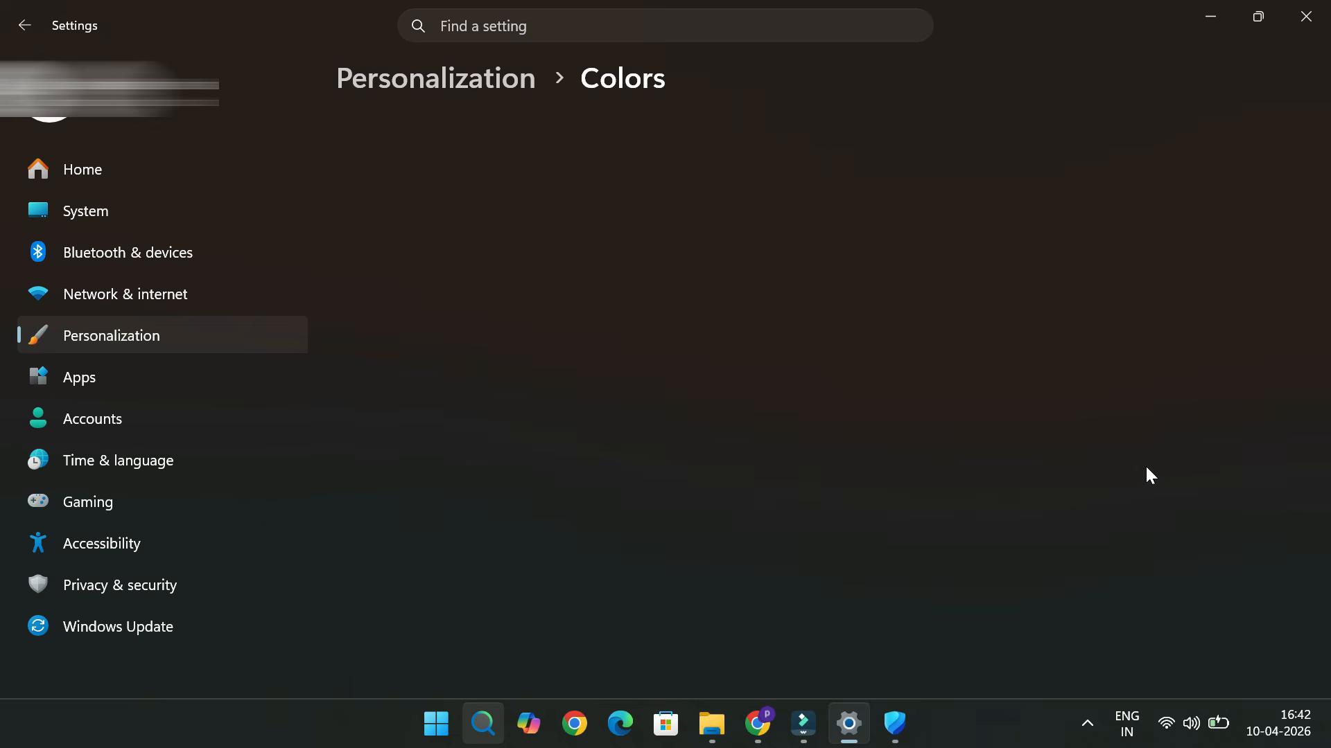
pyautogui.click(1146, 469)
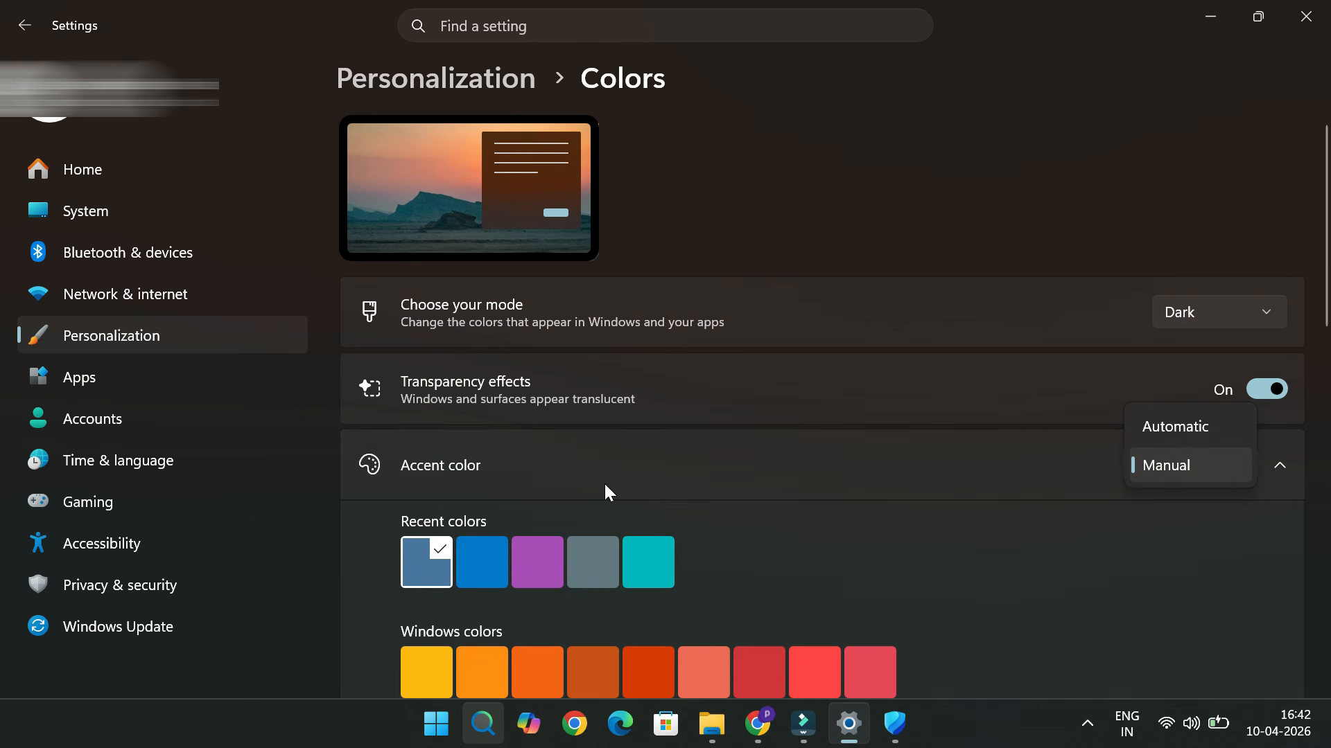
pyautogui.click(1268, 387)
pyautogui.click(1267, 390)
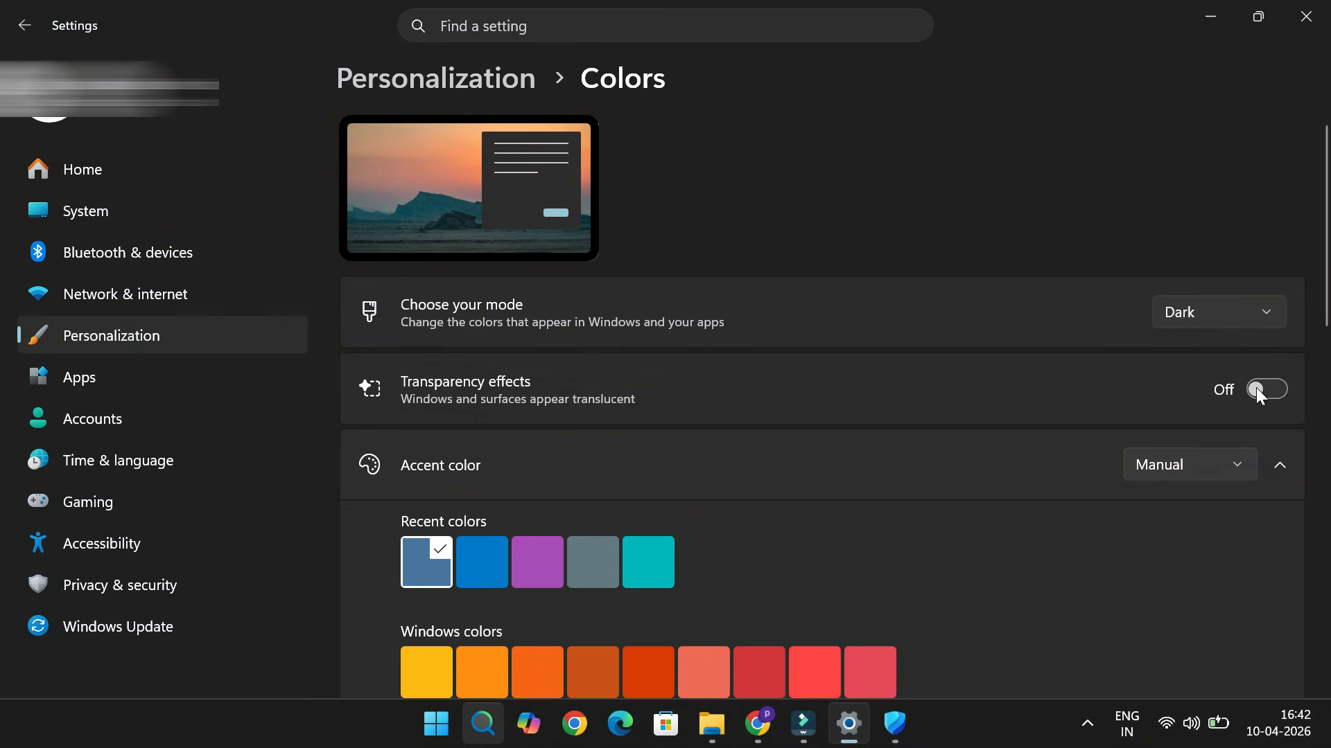
# Step: Uninstall Bang & Olufsen Audio Control from the installed apps list
pyautogui.click(118, 377)
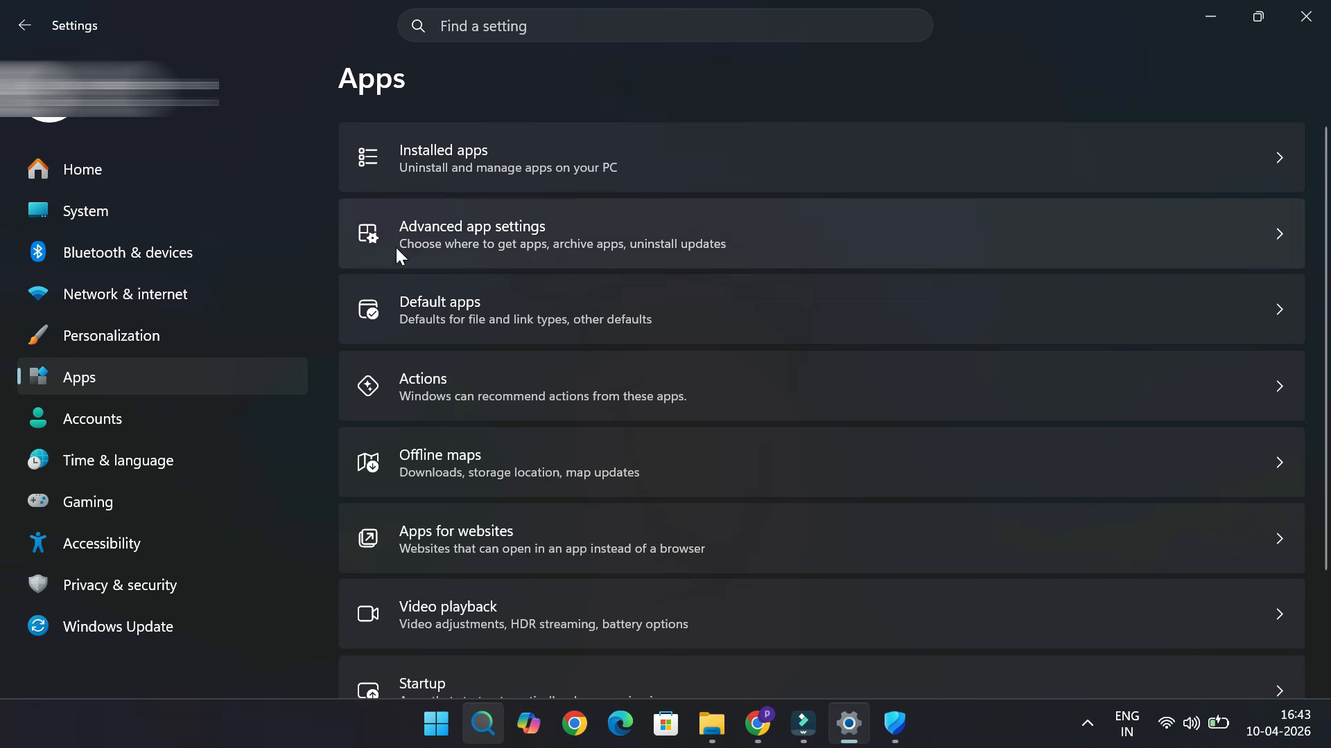
pyautogui.click(541, 143)
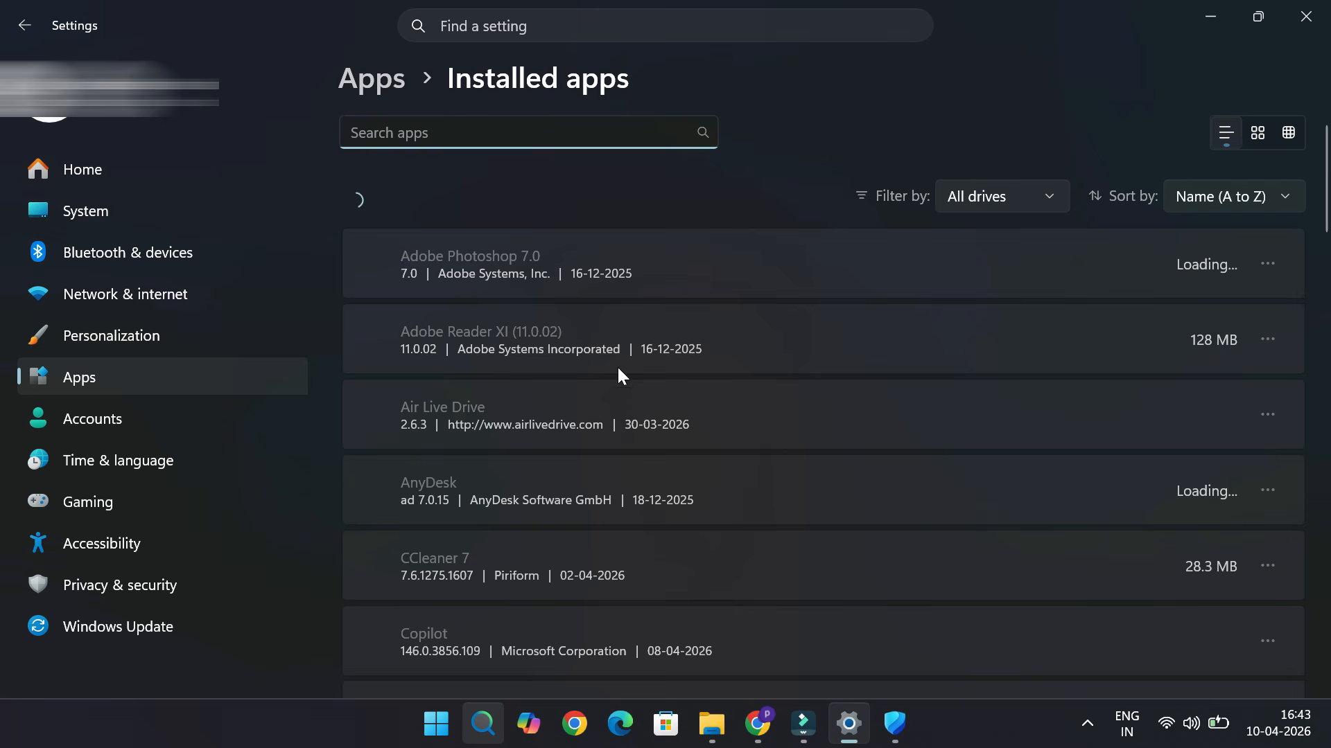
pyautogui.scroll(-3, 618, 353)
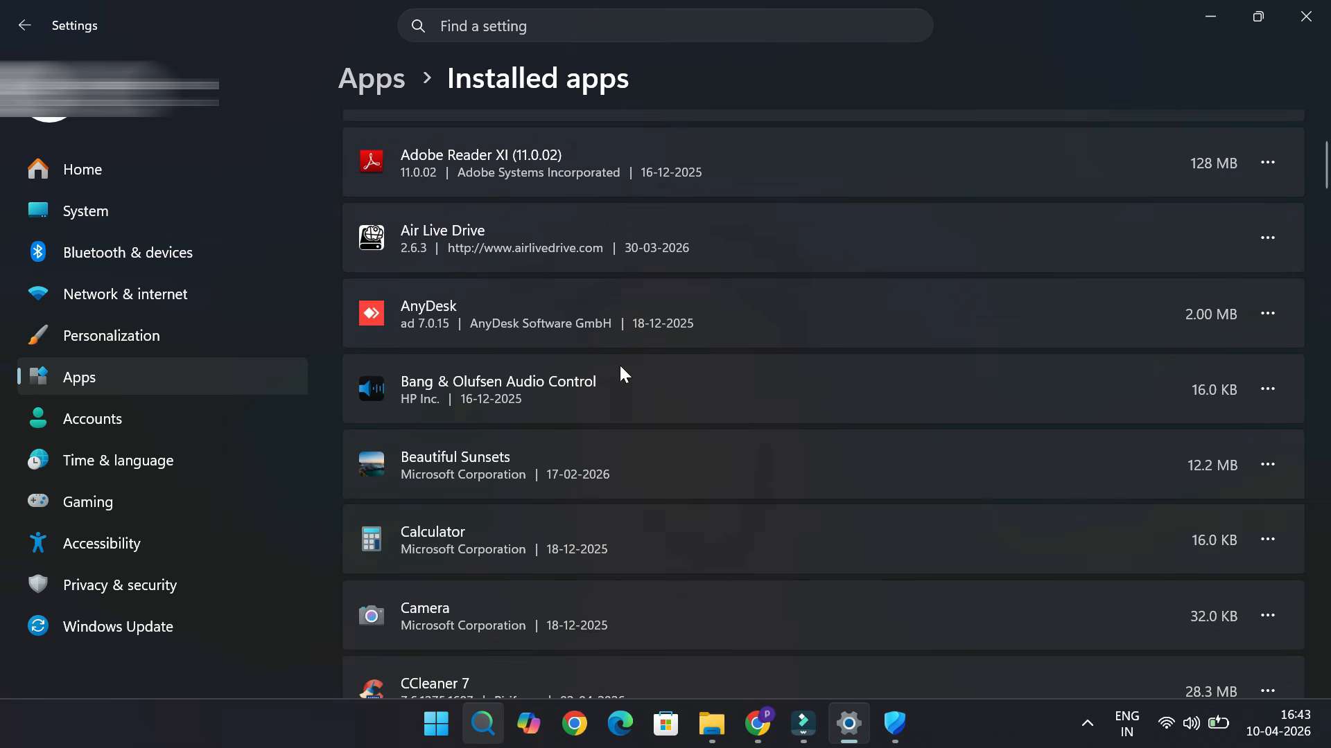
pyautogui.click(1268, 388)
pyautogui.click(1078, 500)
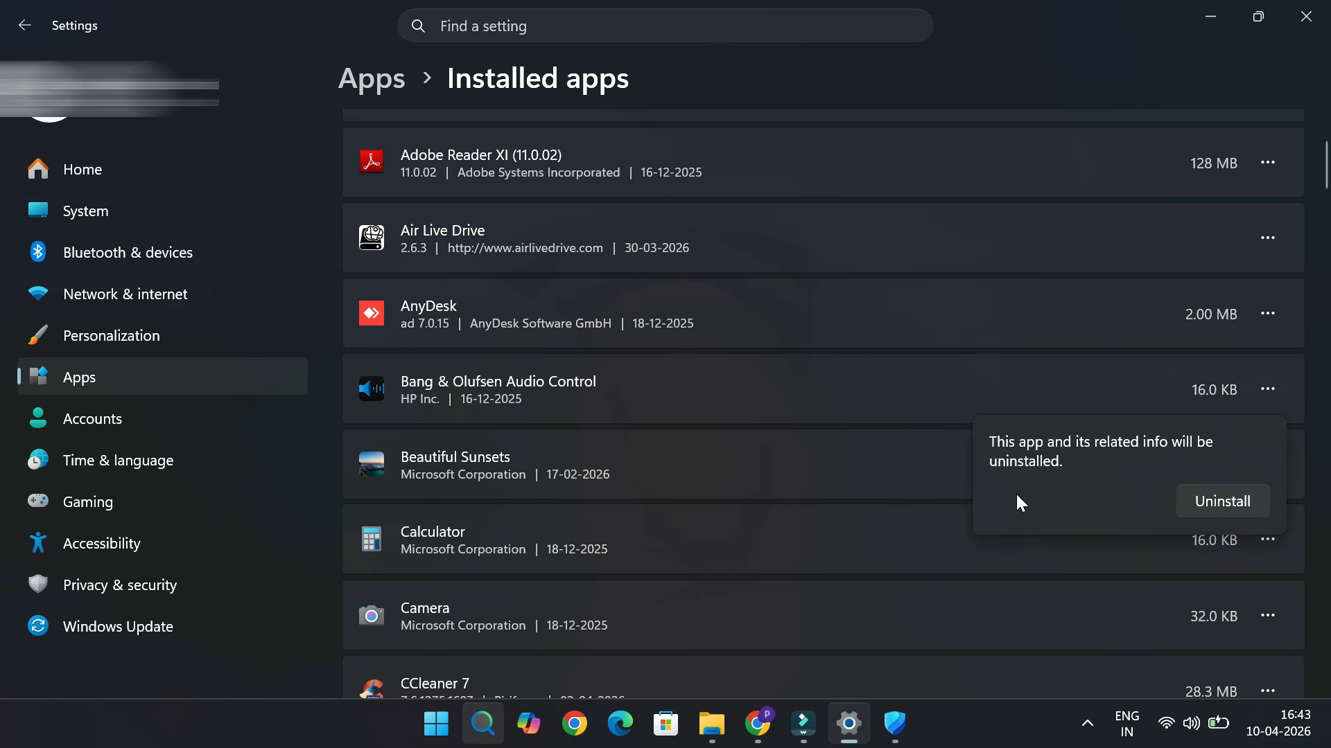
pyautogui.click(1221, 501)
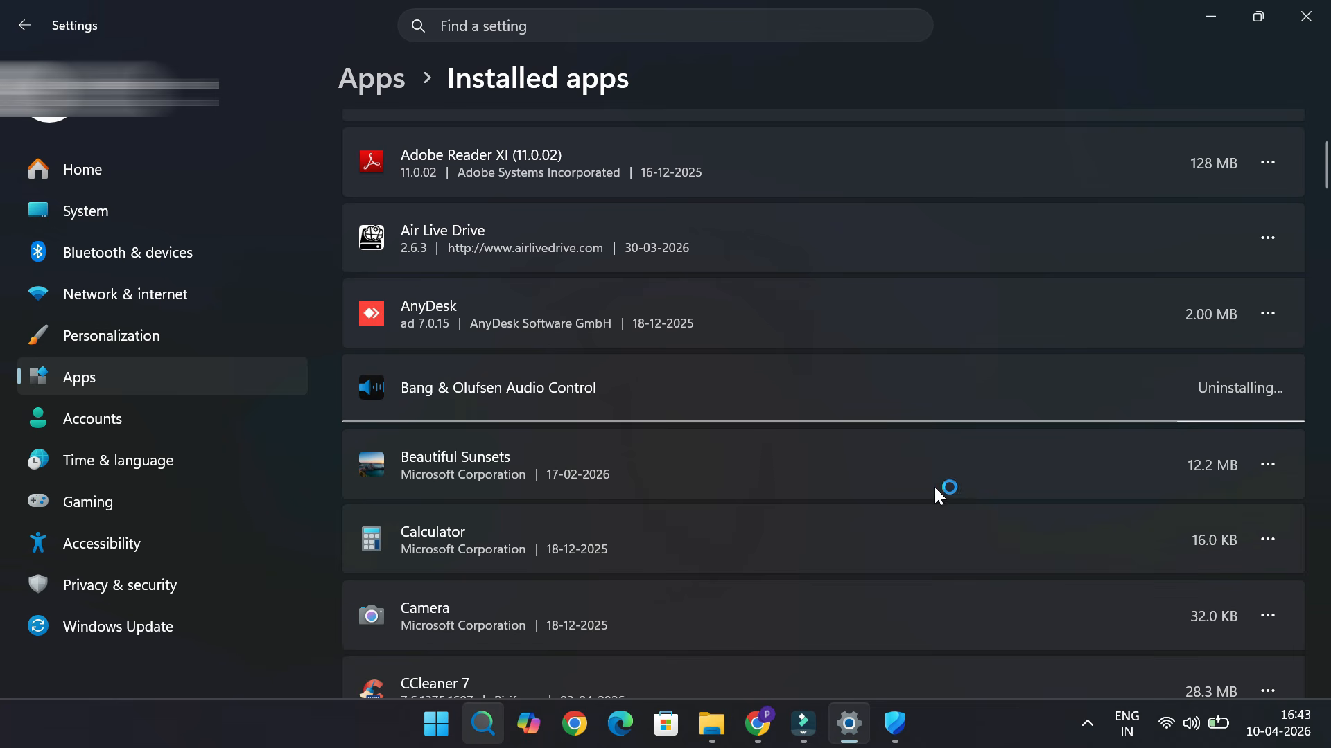
# Step: Uninstall CCleaner 7 from the installed apps list
pyautogui.scroll(-3, 812, 478)
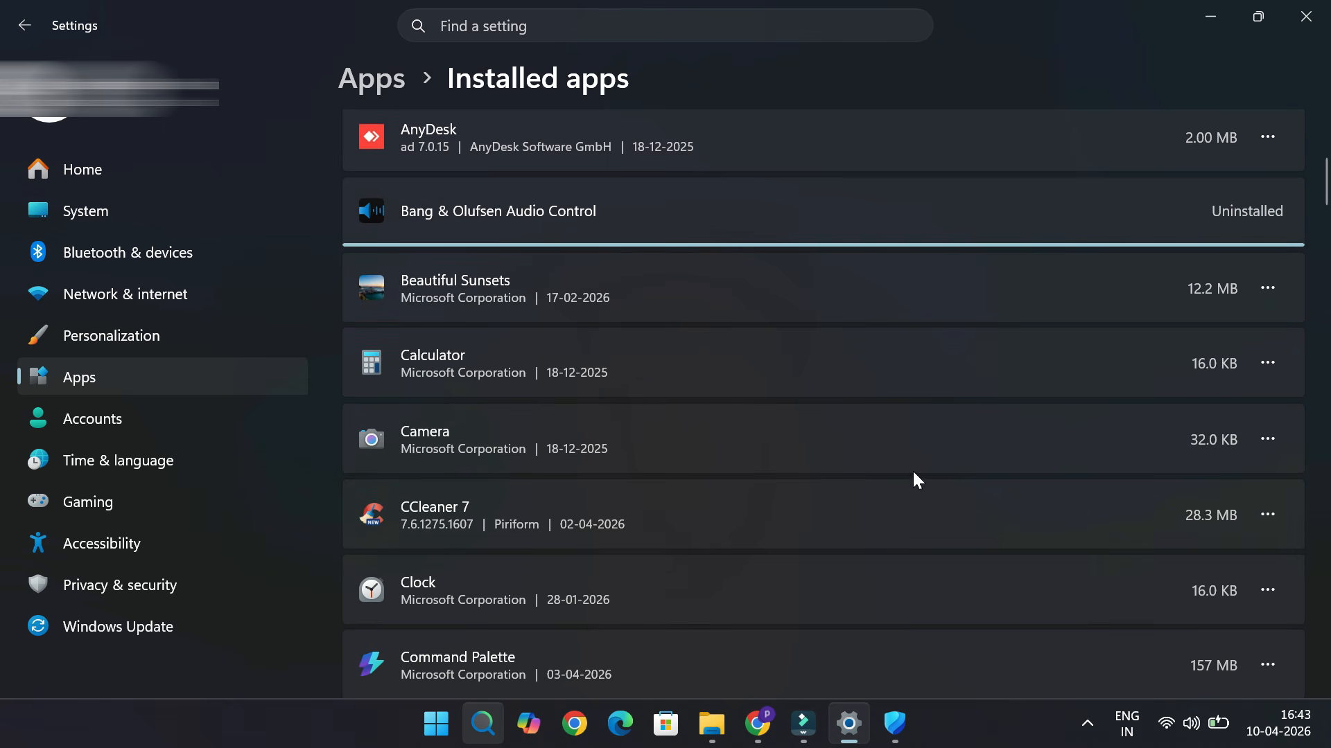
pyautogui.click(1275, 516)
pyautogui.click(1141, 589)
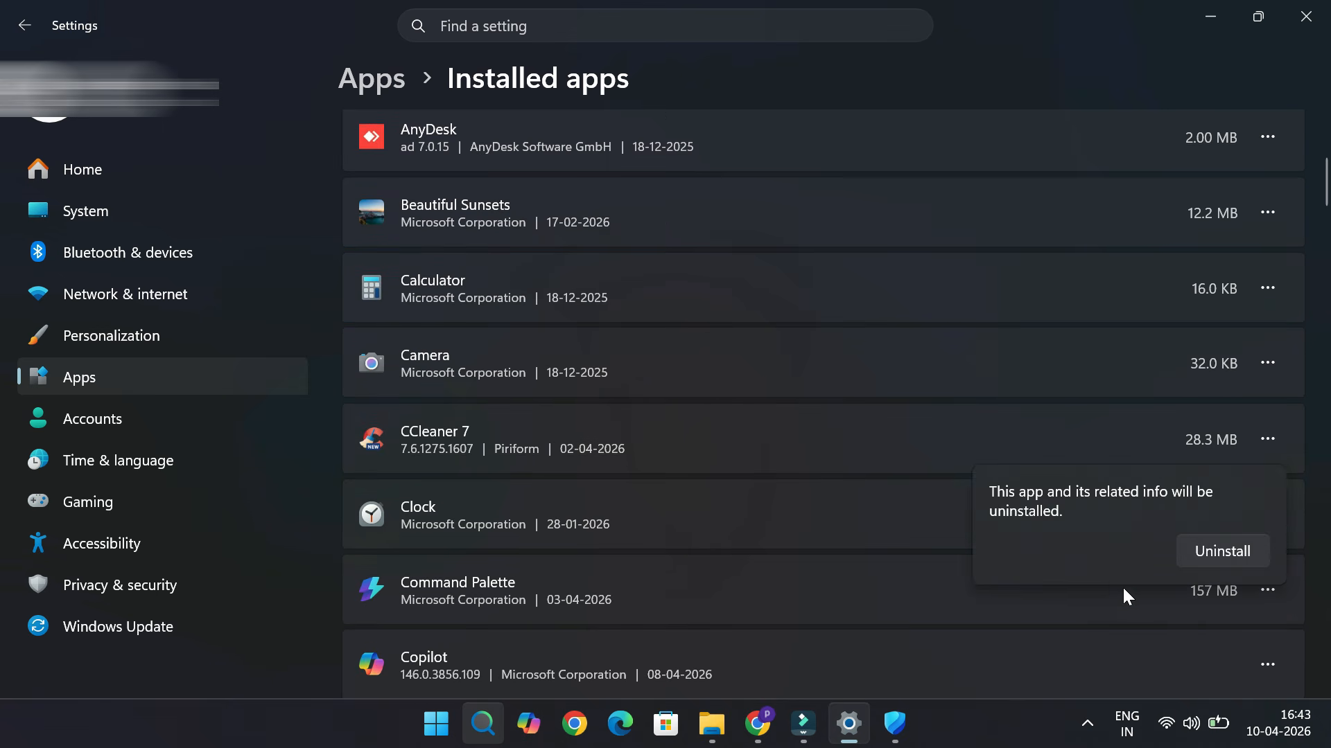
pyautogui.click(1143, 552)
# Step: Uninstall Zoom Workplace, the last entry in the installed apps list
pyautogui.scroll(-4, 505, 478)
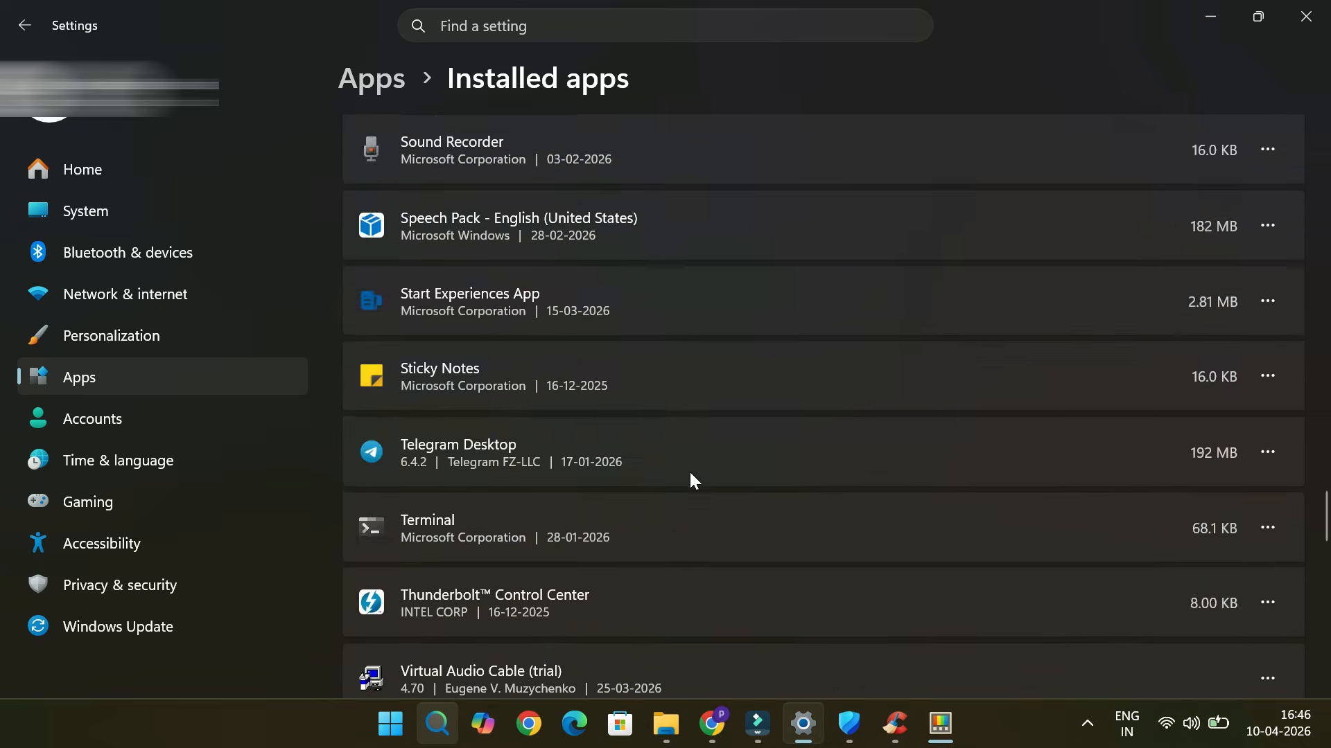
pyautogui.scroll(-10, 688, 470)
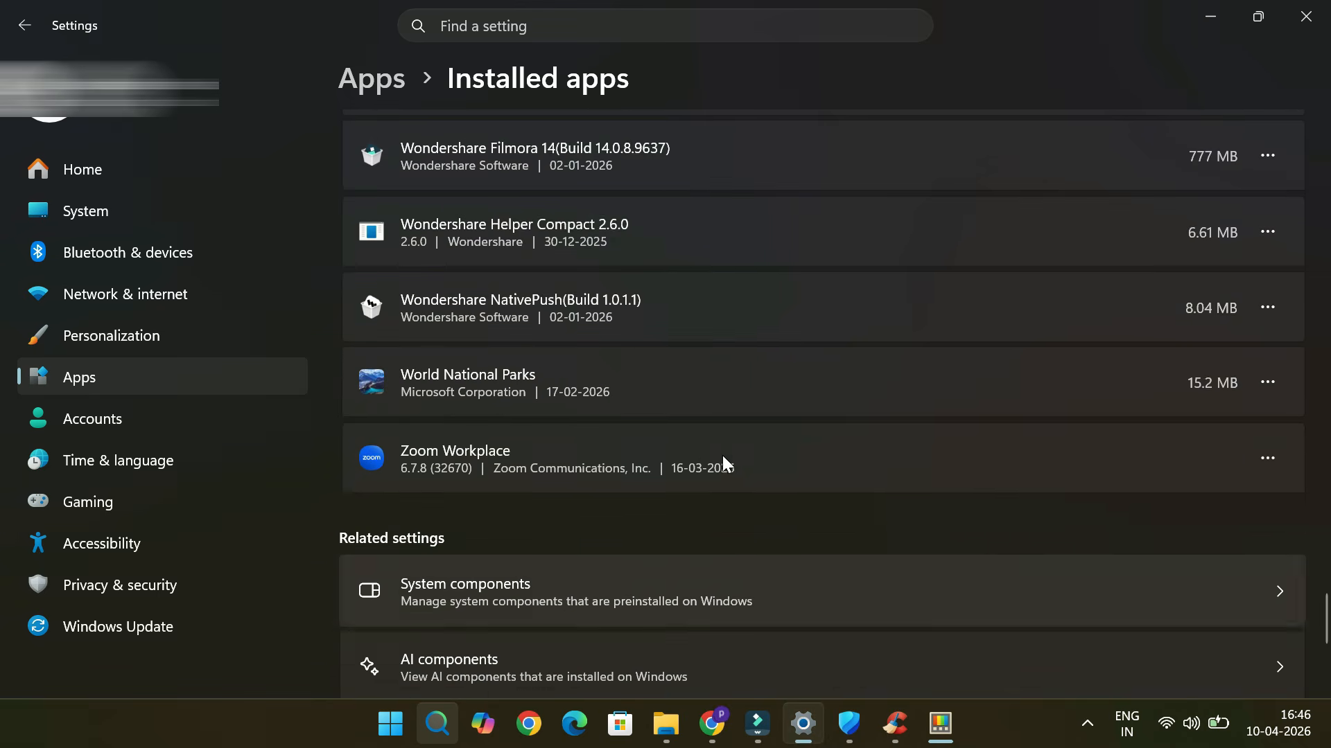
pyautogui.scroll(-1, 723, 456)
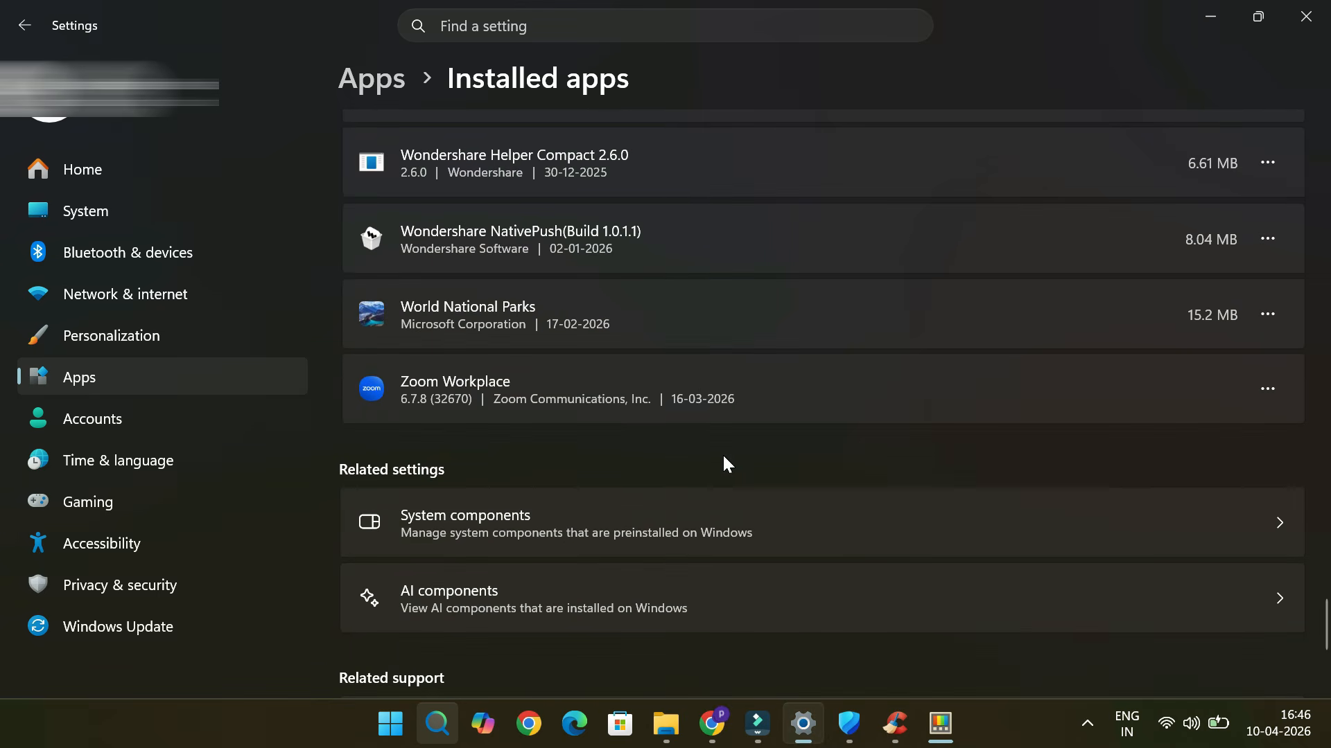
pyautogui.scroll(2, 722, 456)
pyautogui.click(1264, 572)
pyautogui.click(1137, 642)
pyautogui.click(1203, 506)
pyautogui.scroll(18, 745, 418)
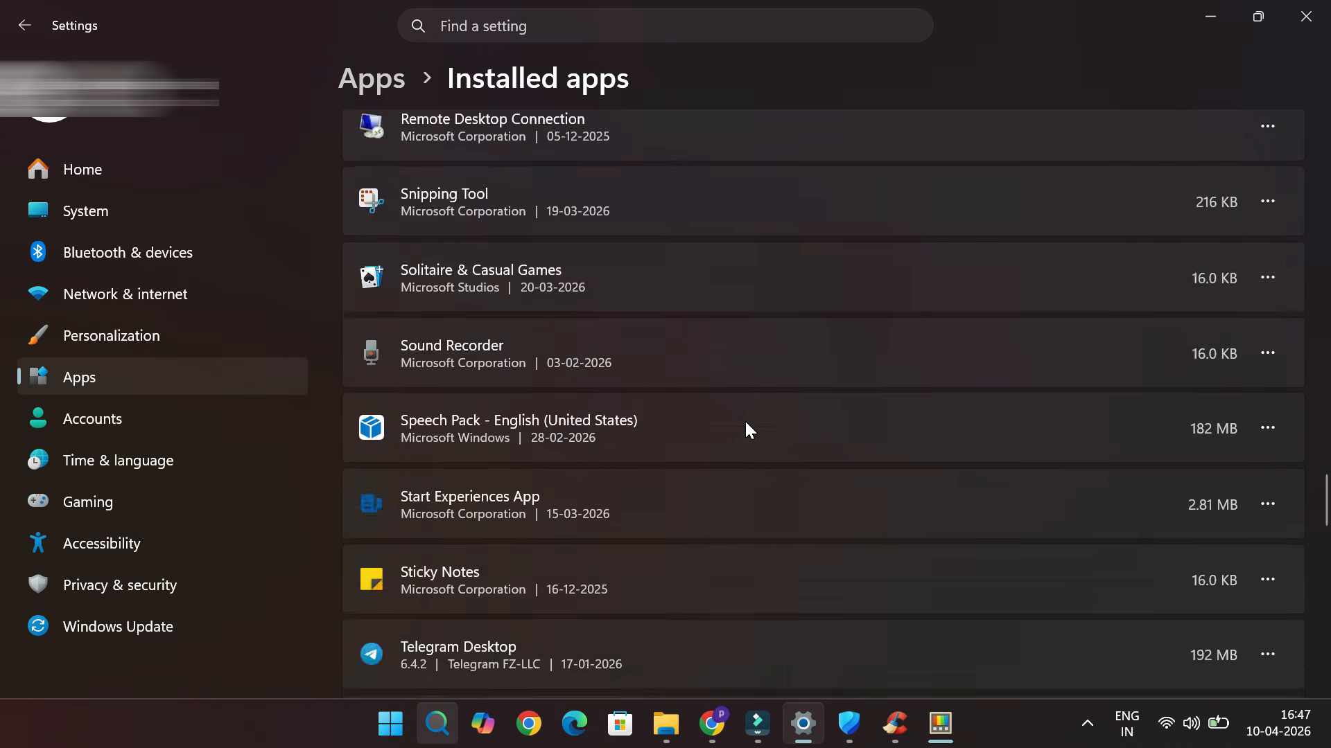